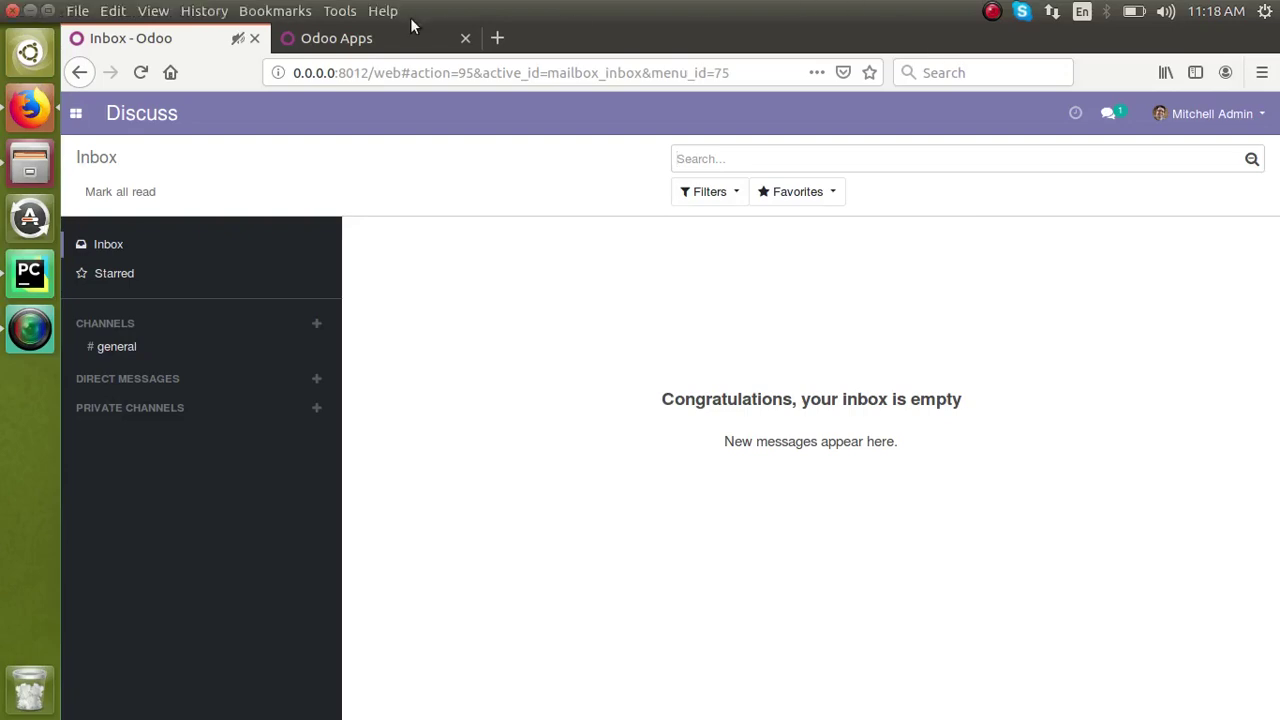
- Save inventory_dashboard-12.0.1.0.0.zip for the 12.0 series from the Inventory Dashboard store page
click(391, 40)
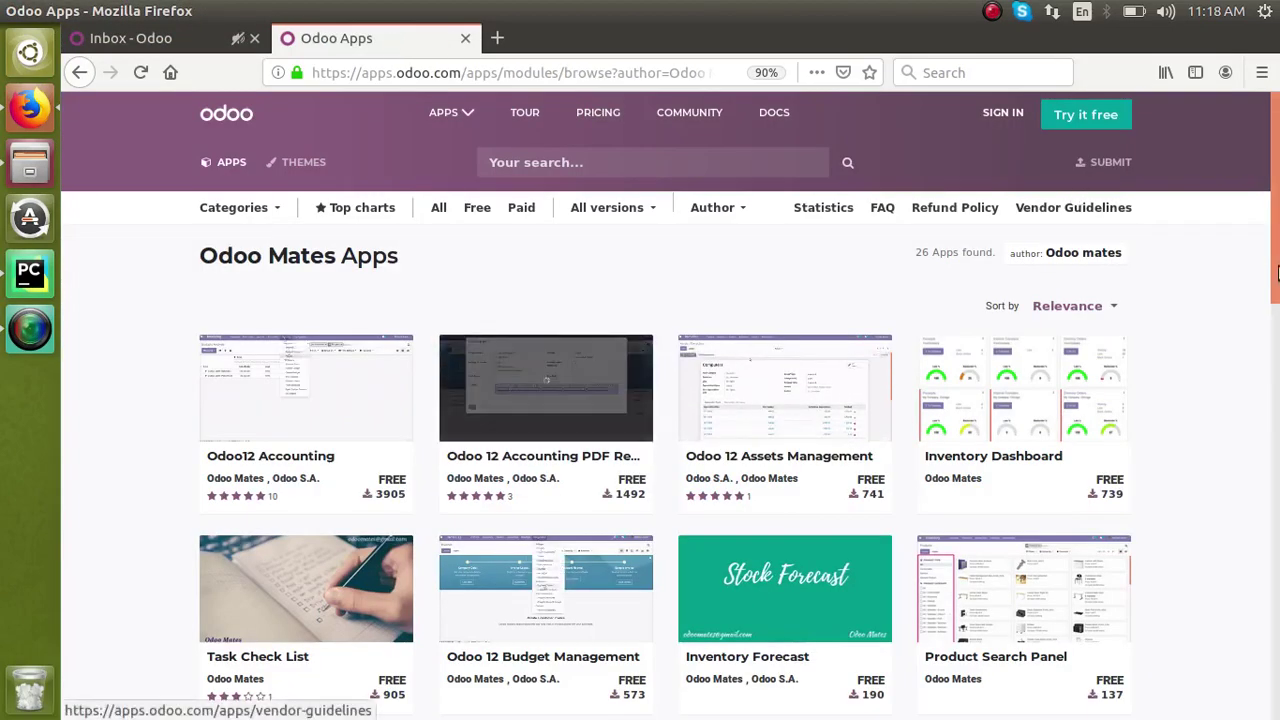
scroll(1277, 258, down, 5)
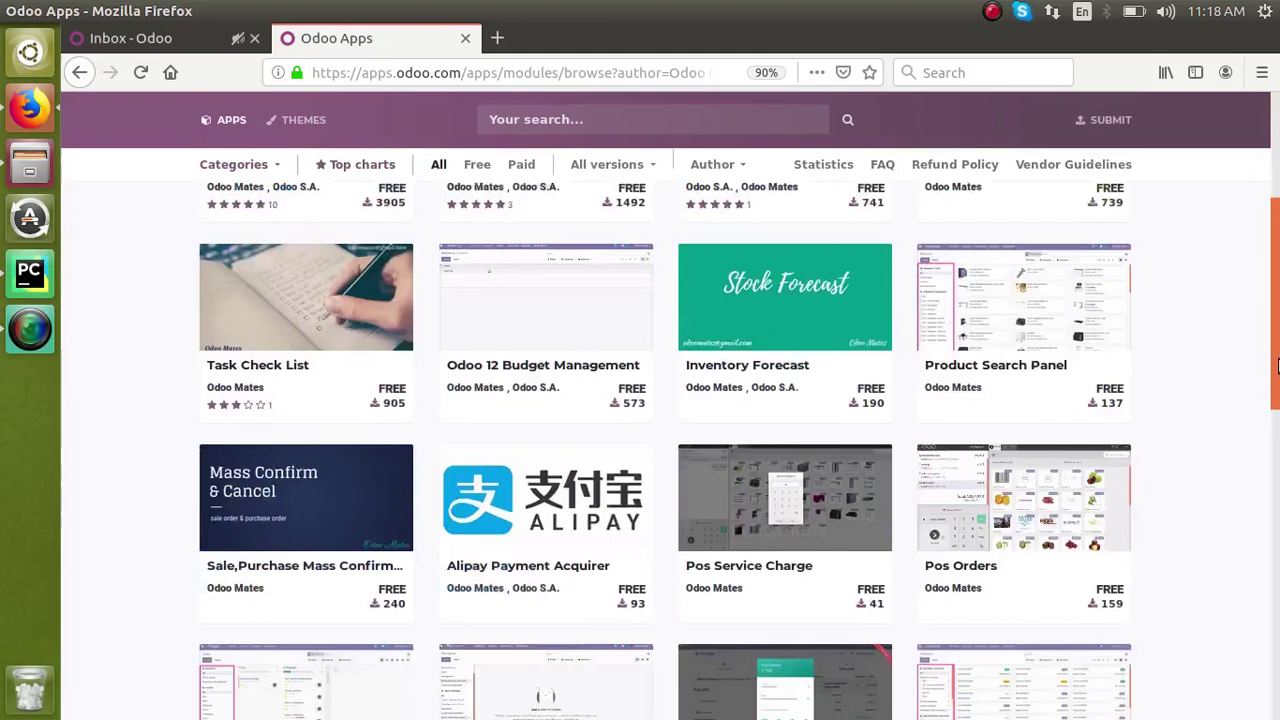
scroll(1254, 263, up, 5)
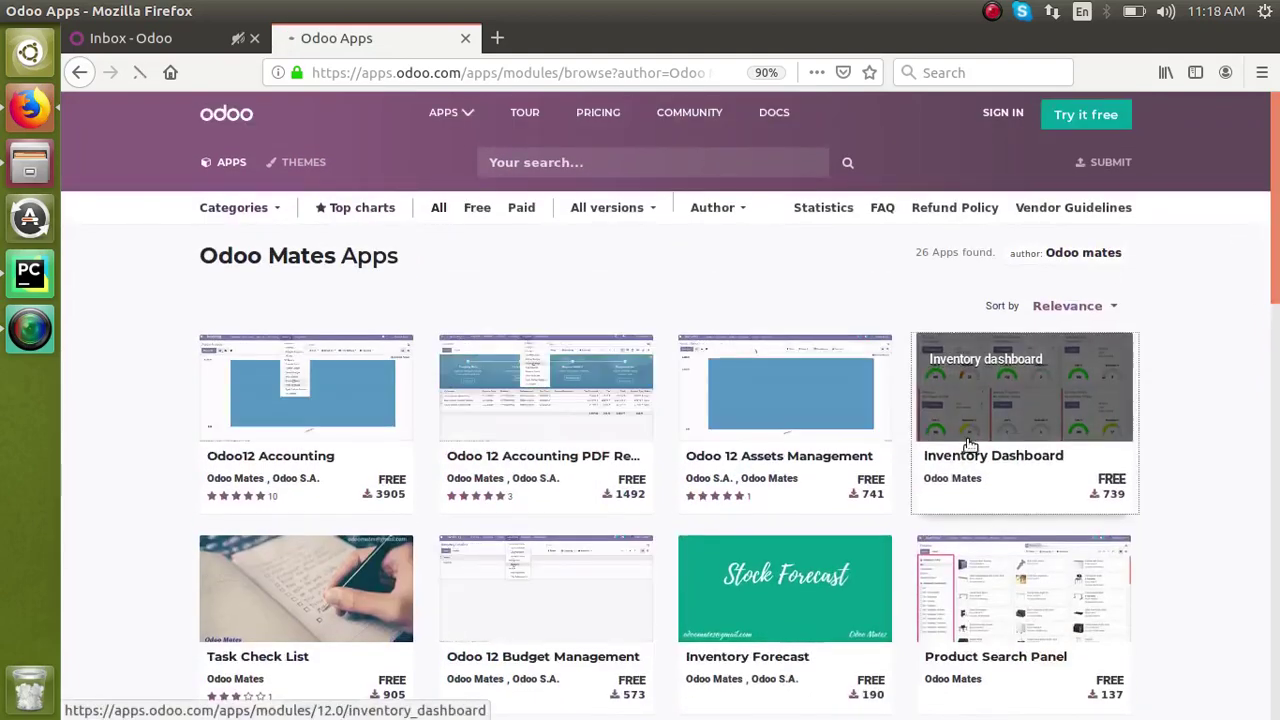
click(1030, 455)
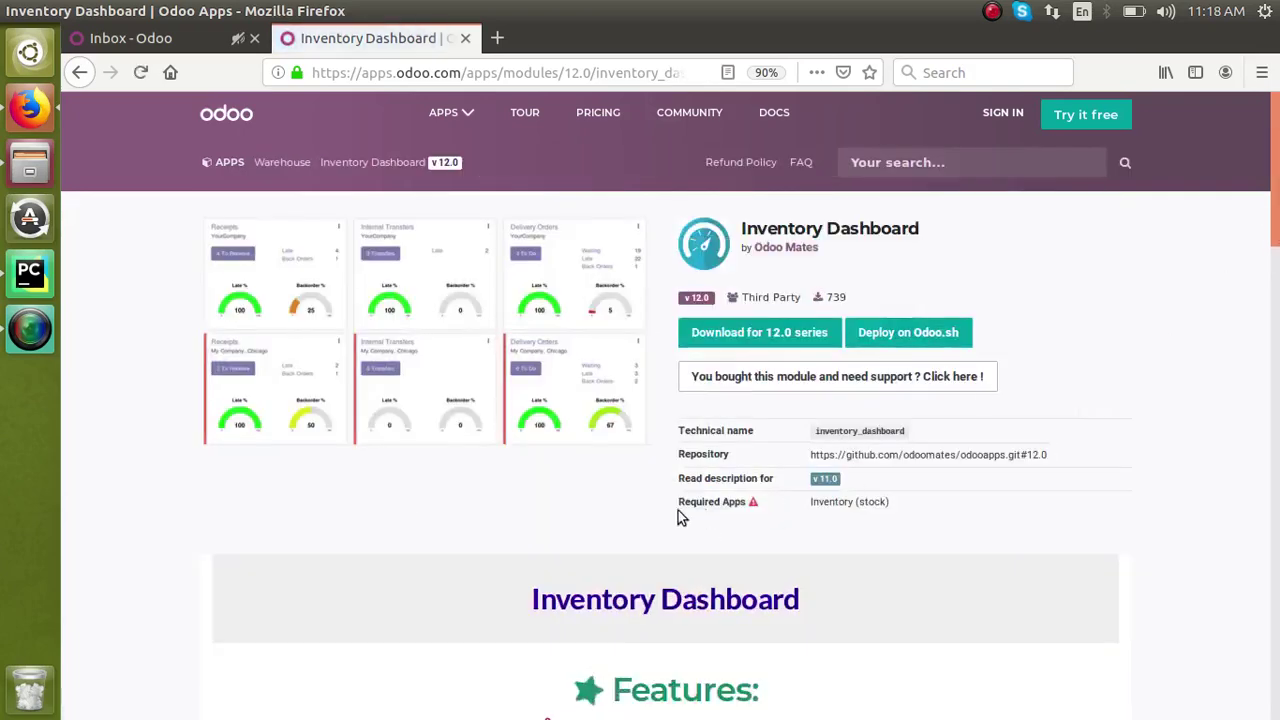
triple_click(827, 505)
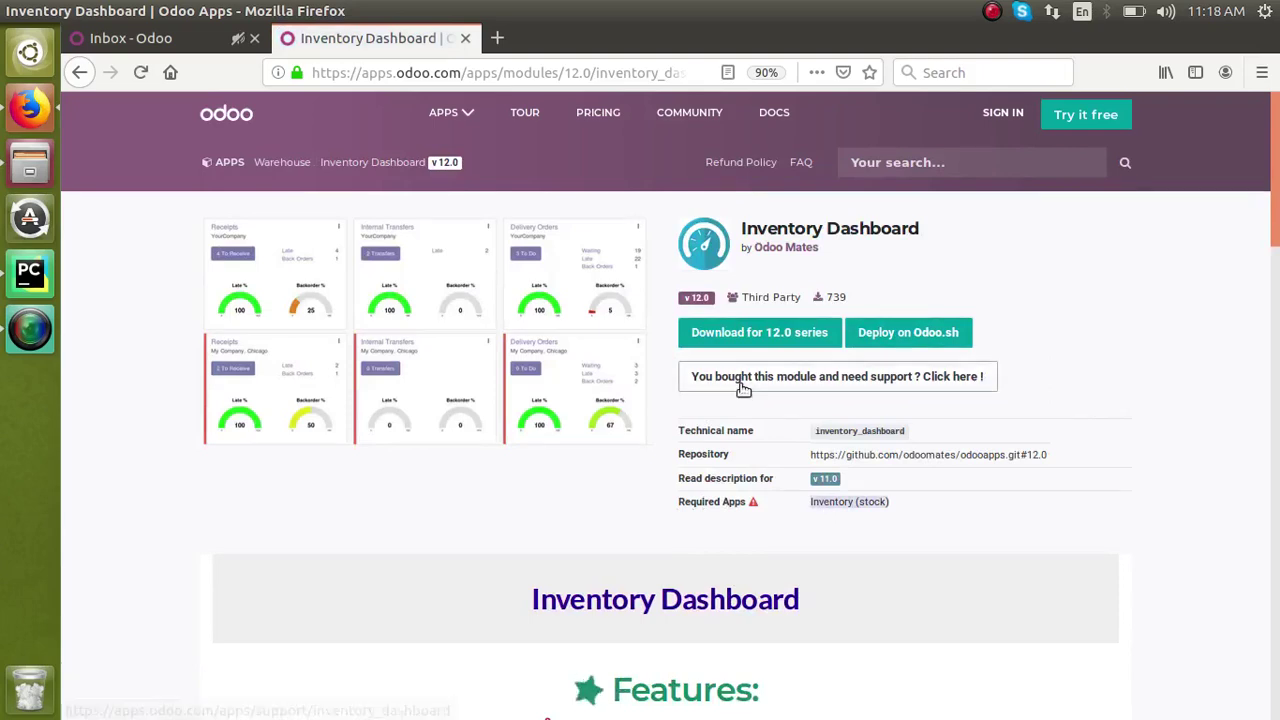
click(706, 334)
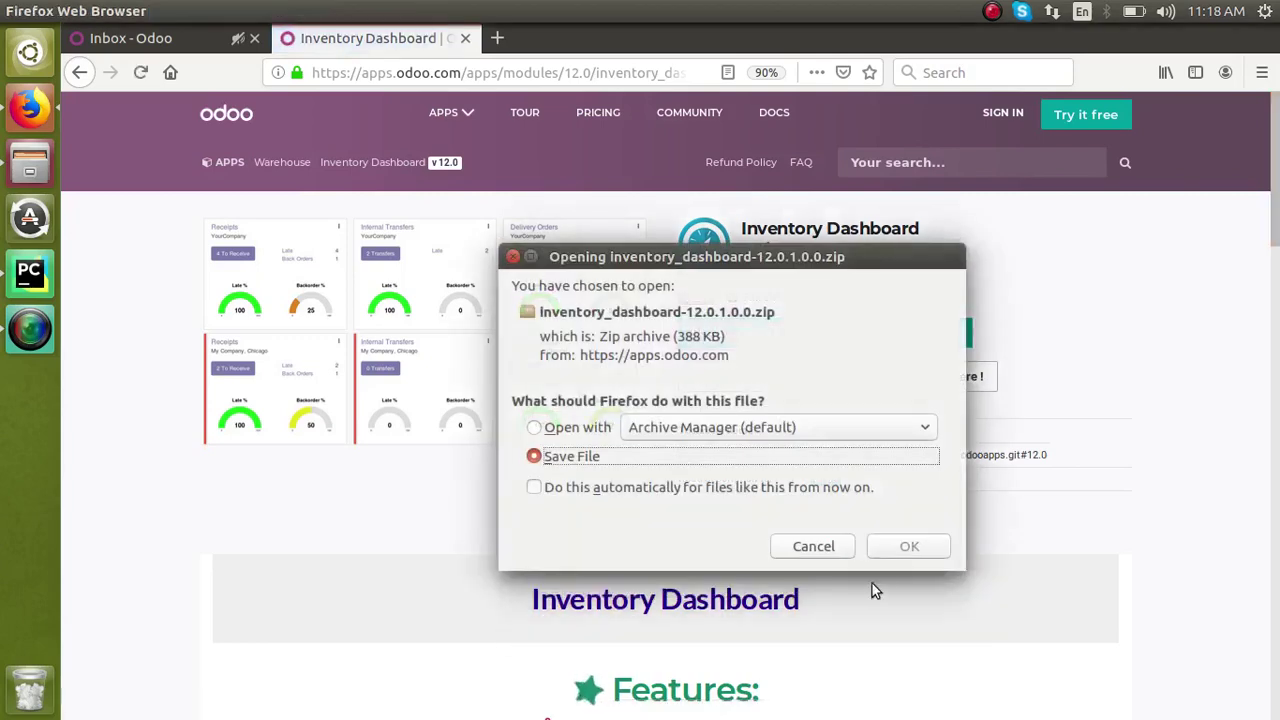
click(896, 550)
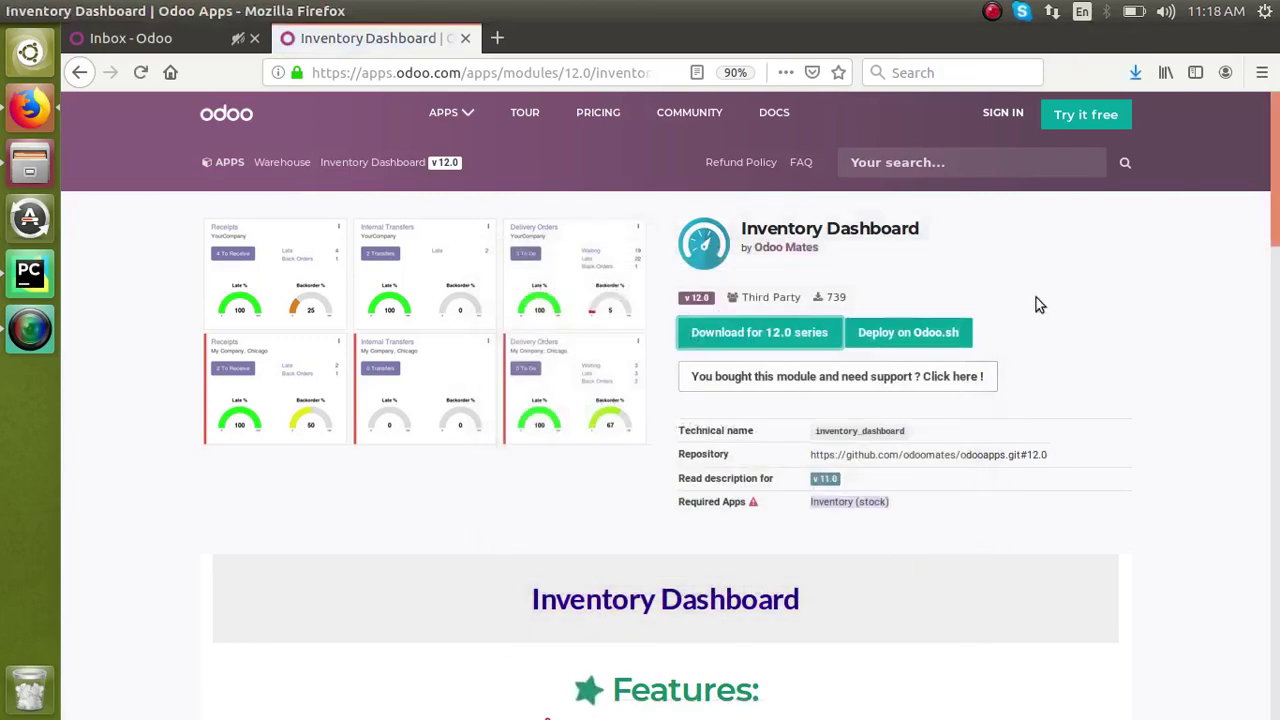
- Extract the inventory_dashboard zip in Downloads and check the extracted folder
click(30, 170)
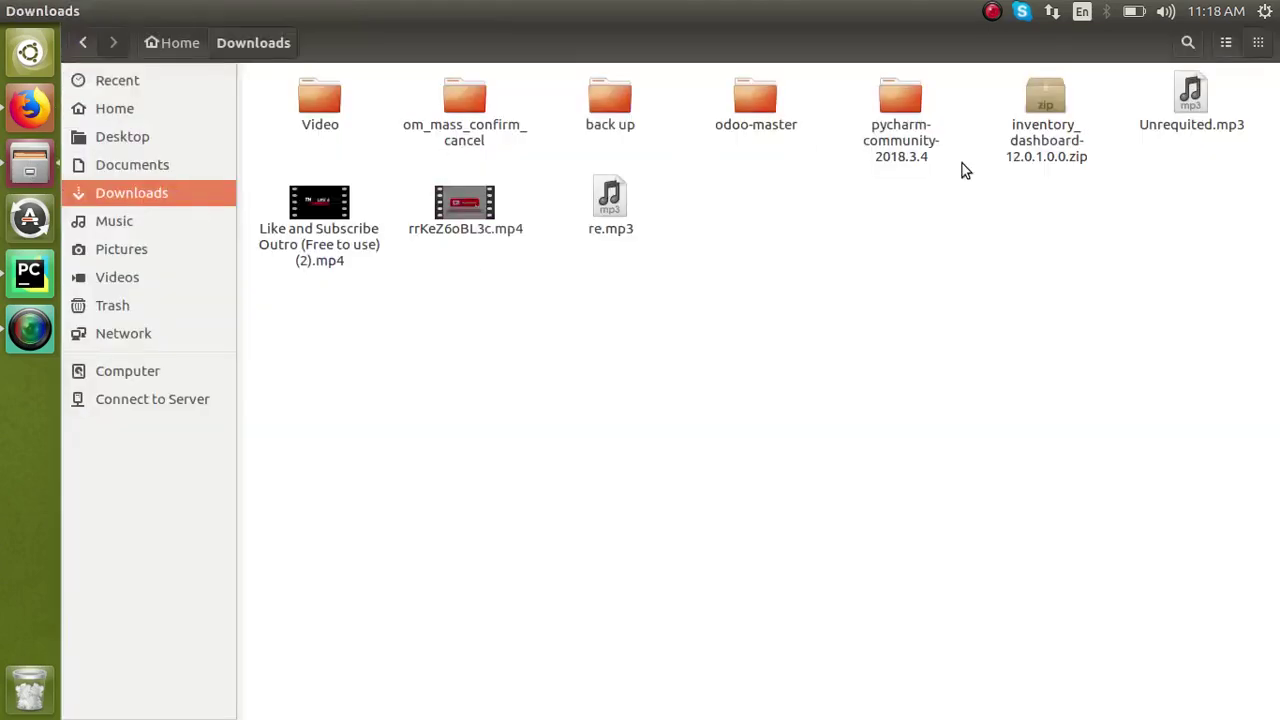
right_click(1055, 137)
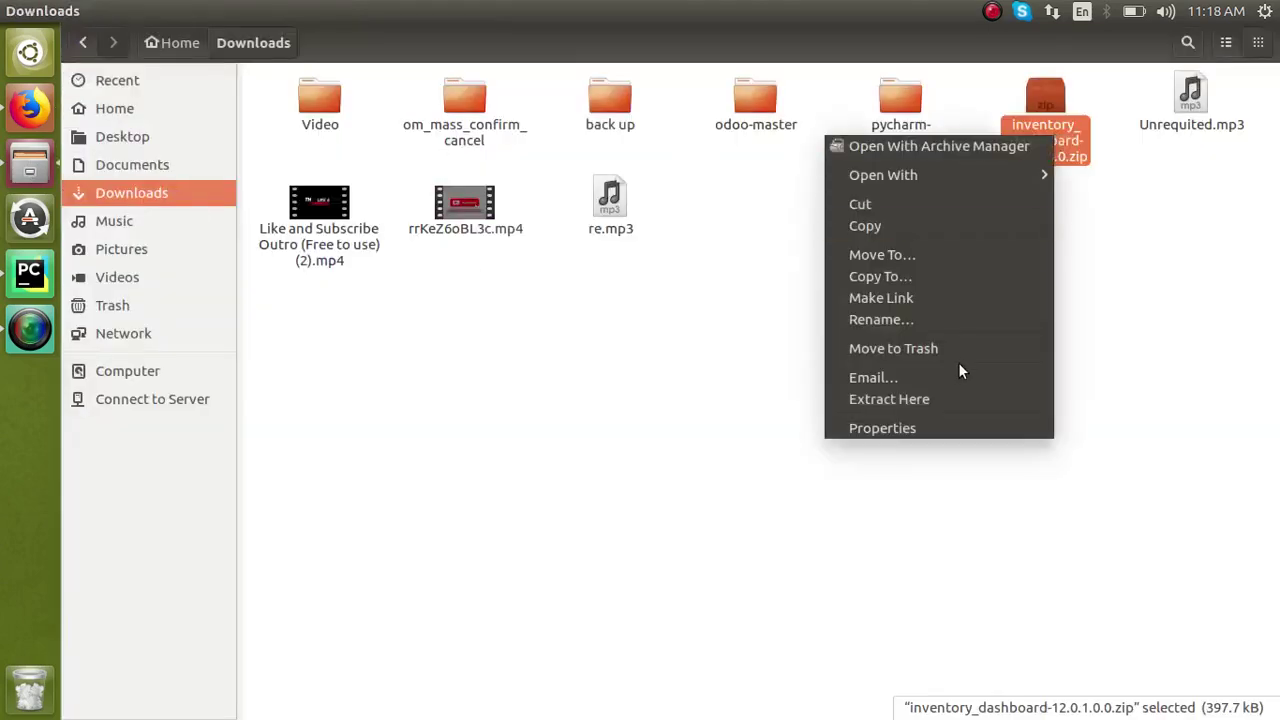
click(950, 400)
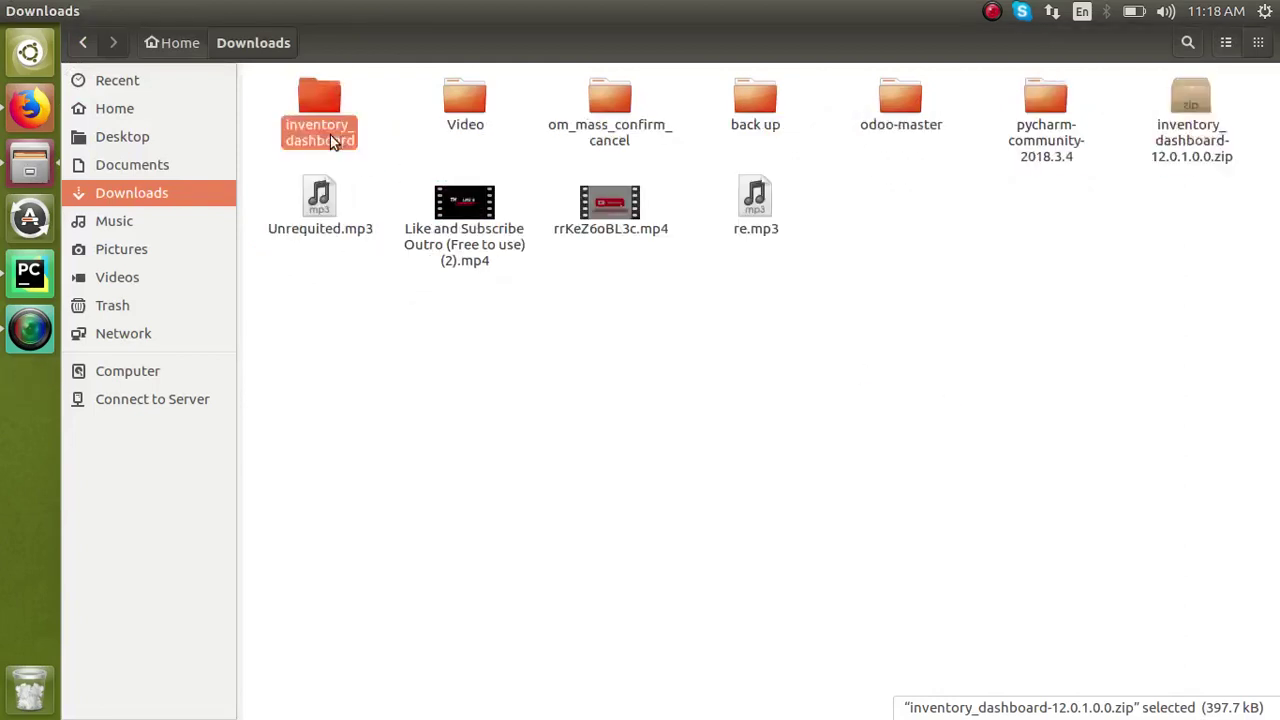
double_click(332, 135)
click(252, 43)
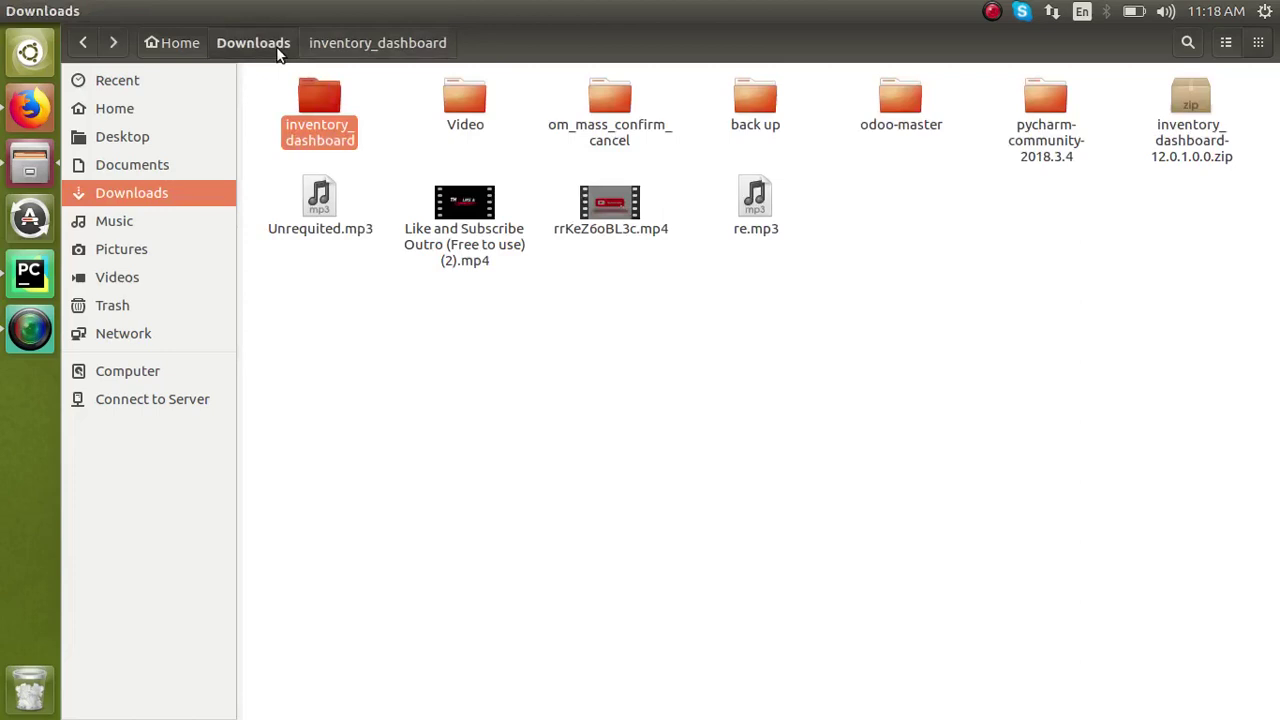
click(376, 108)
- Move the inventory_dashboard folder into Home/Odoo/odoo-12.0/custom
right_click(315, 110)
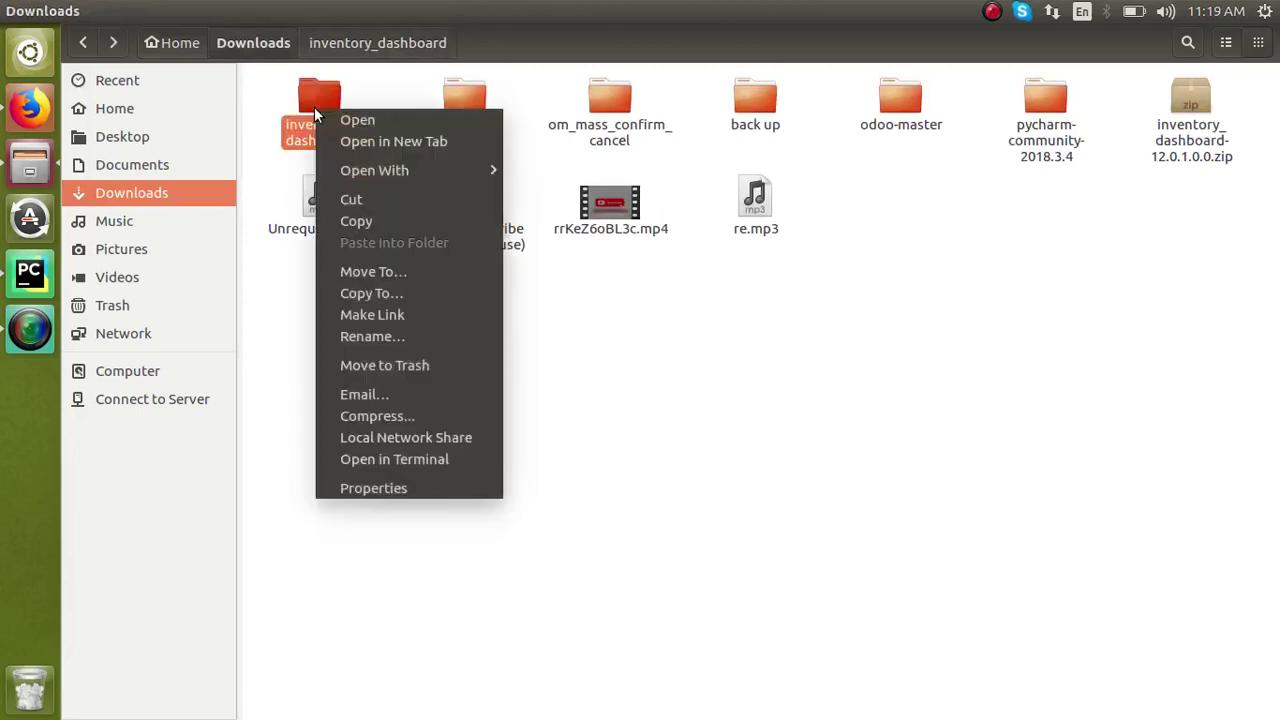
click(357, 205)
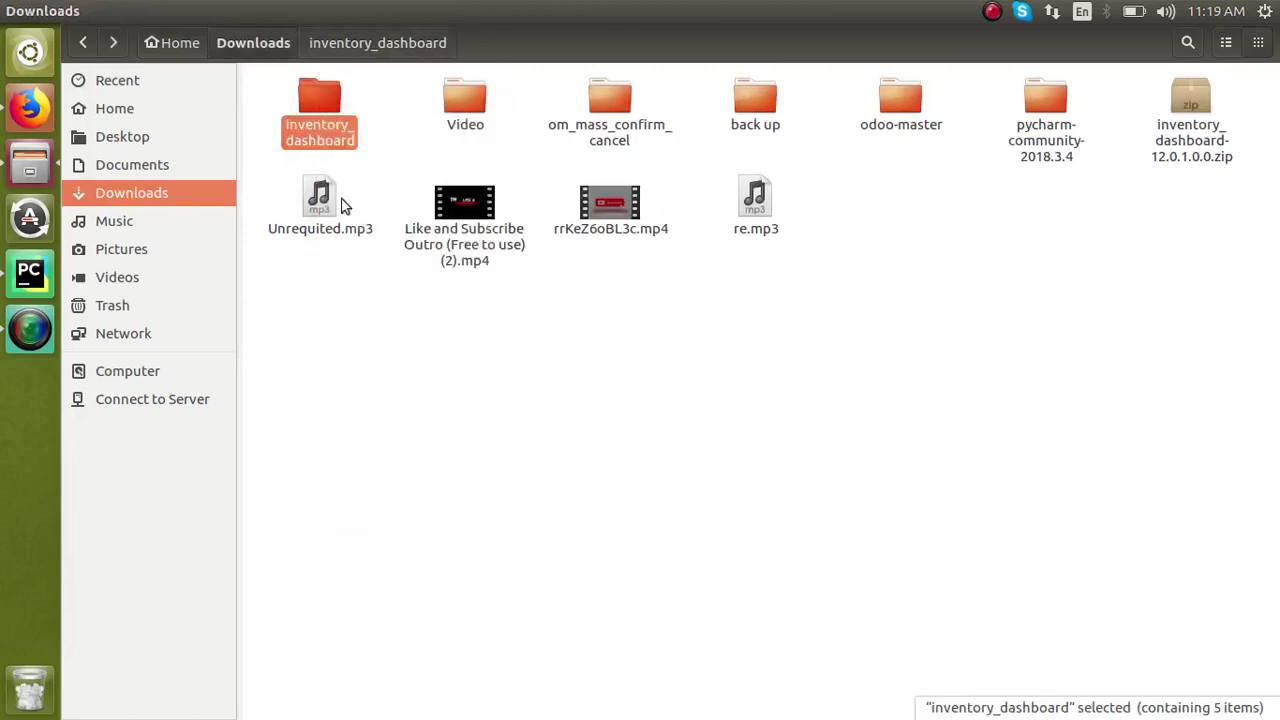
click(203, 108)
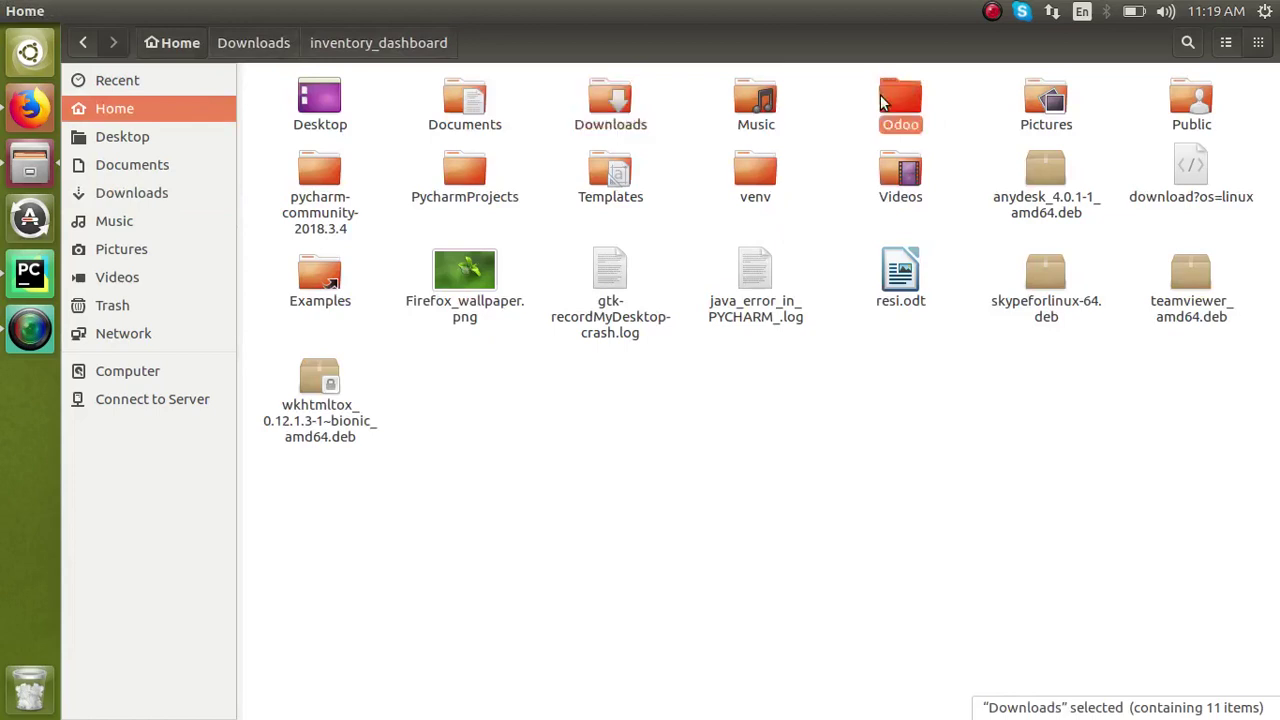
double_click(882, 100)
double_click(758, 122)
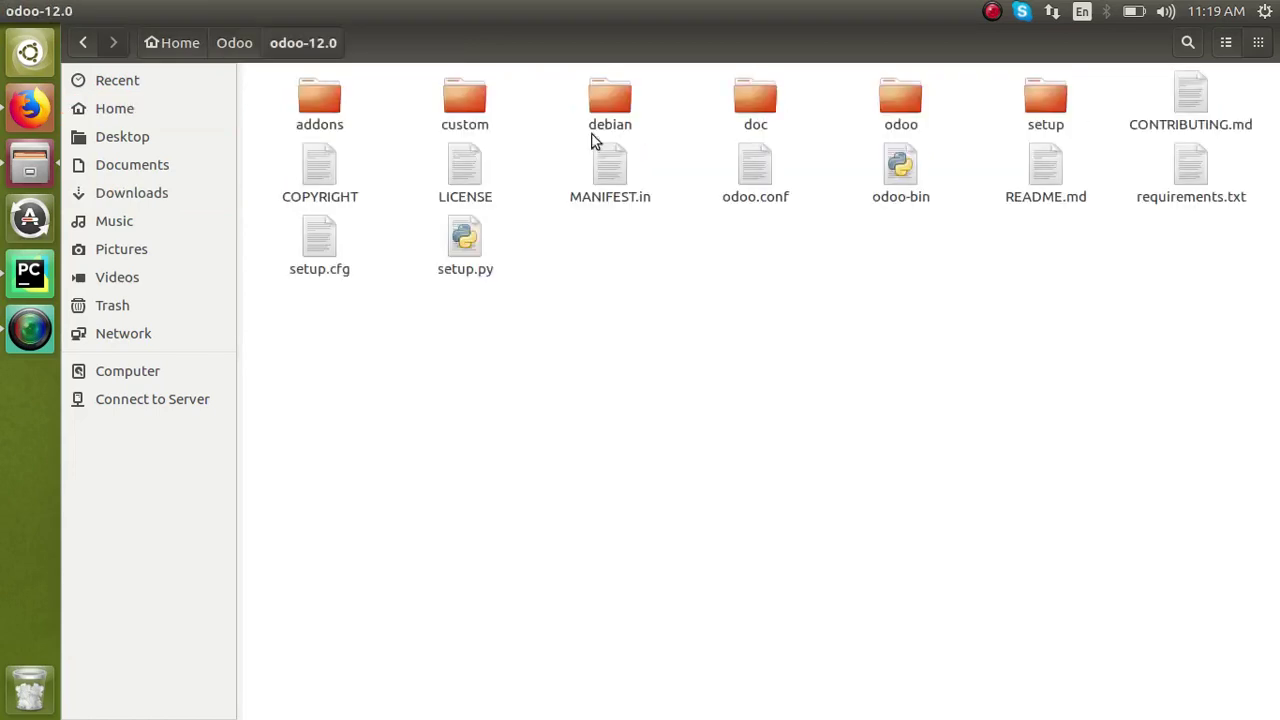
double_click(454, 120)
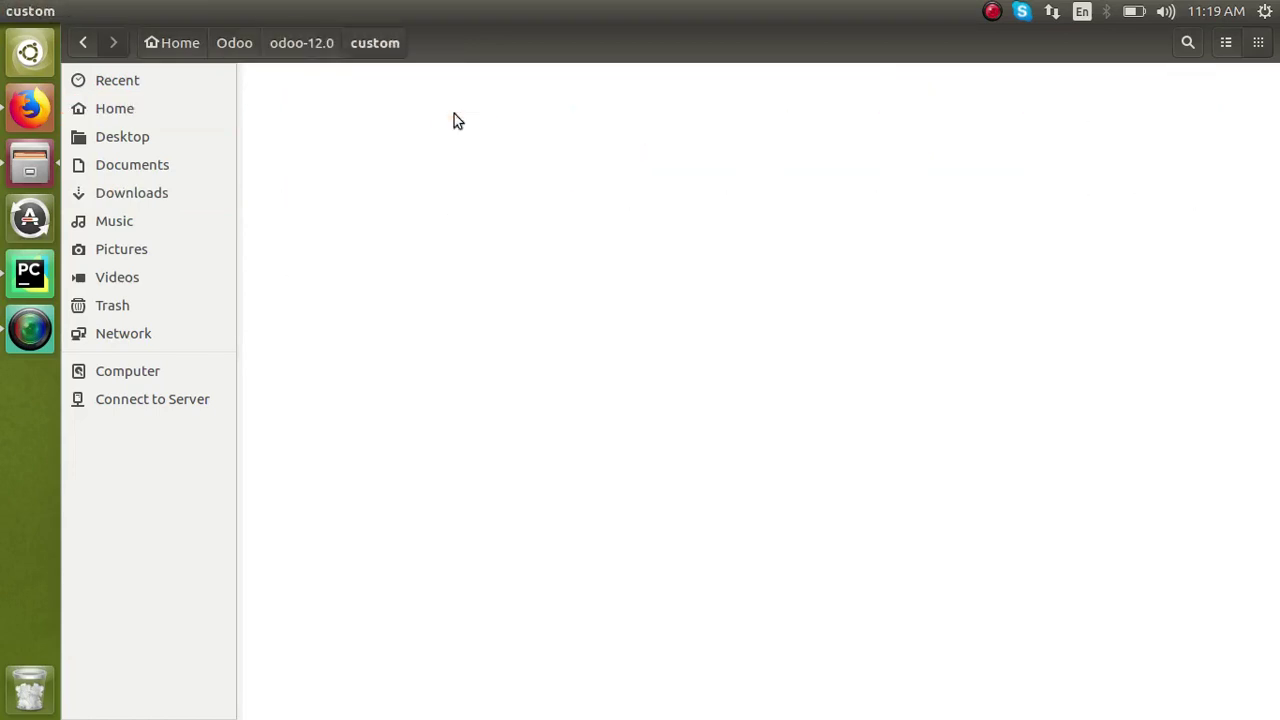
right_click(453, 203)
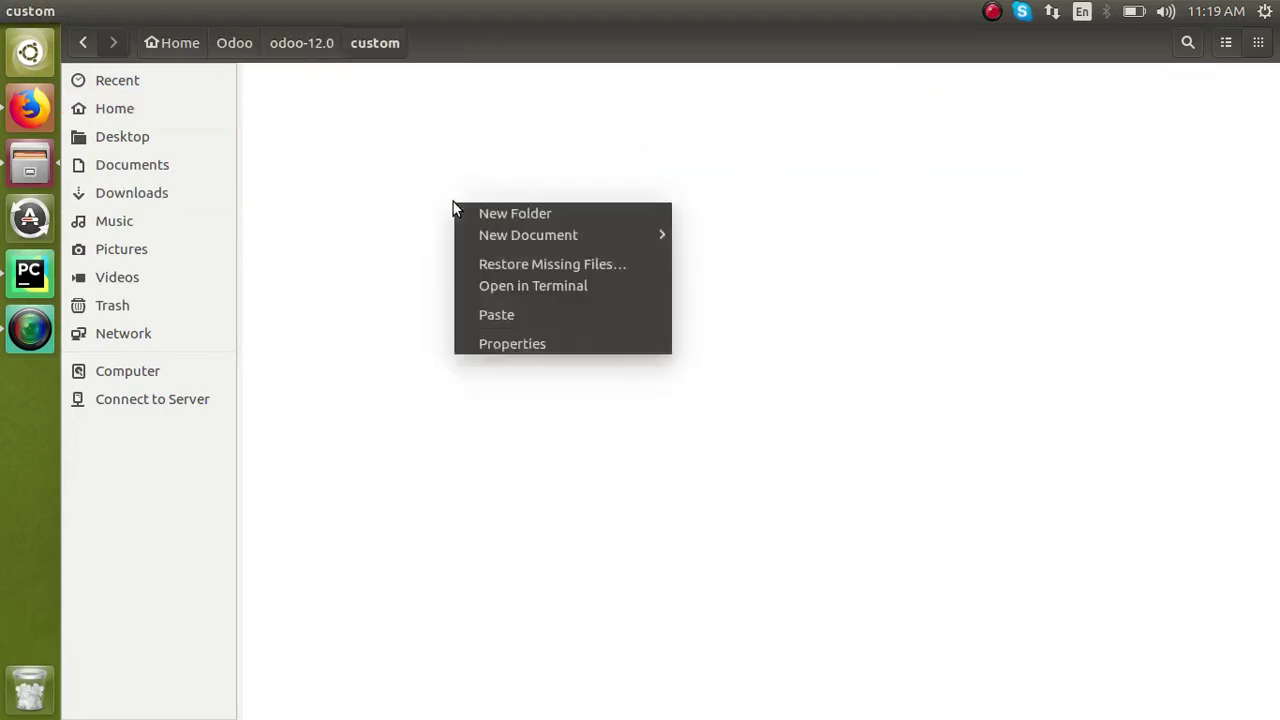
click(526, 318)
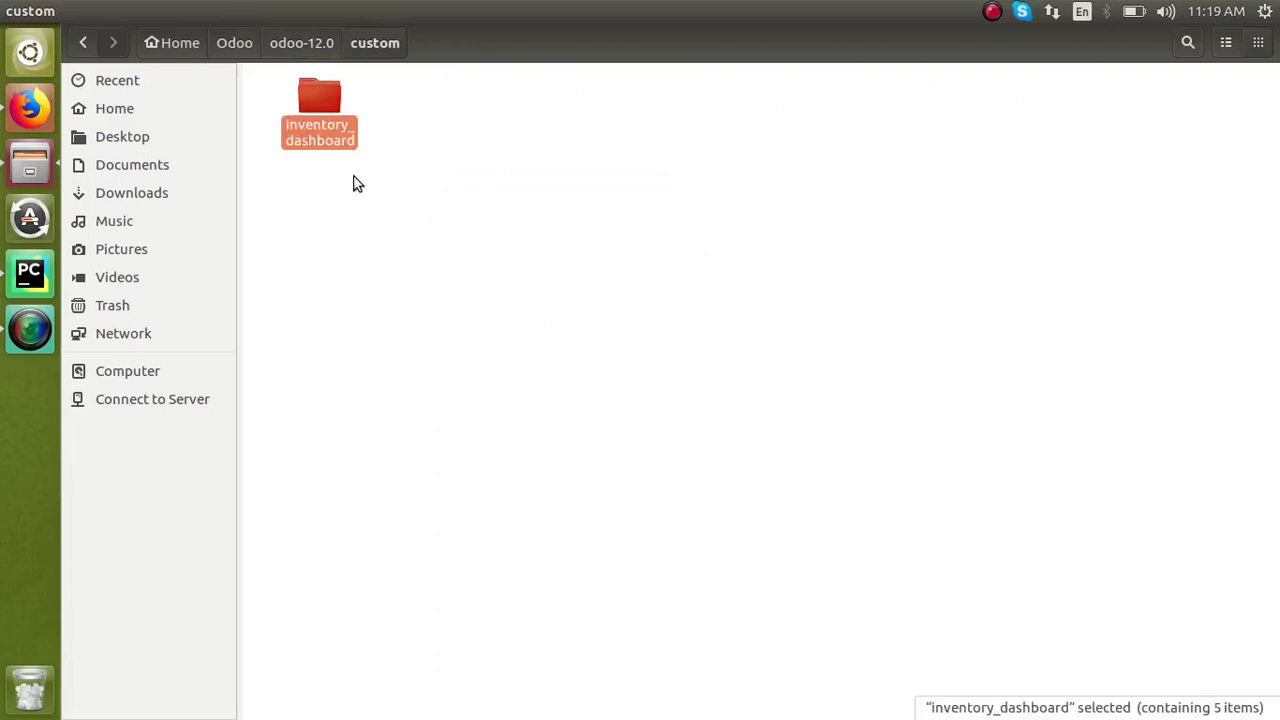
click(303, 43)
click(620, 345)
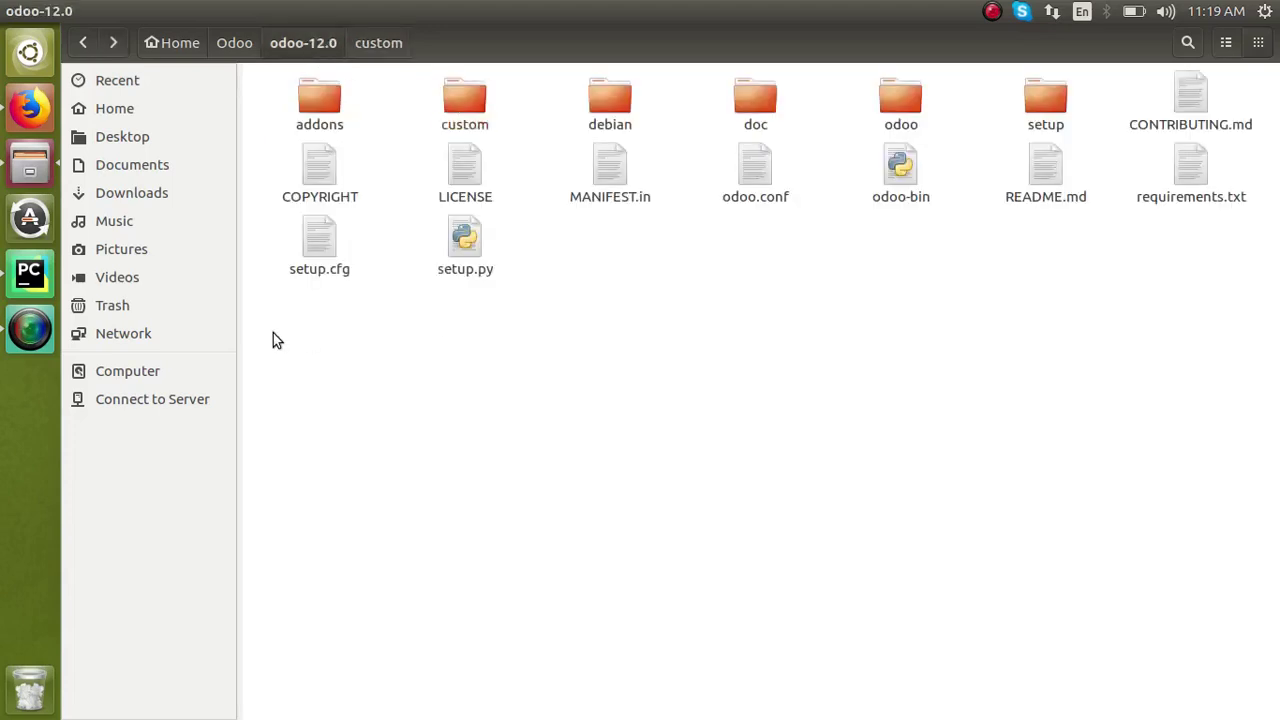
- Restart the odoo12 server run configuration in PyCharm
click(34, 281)
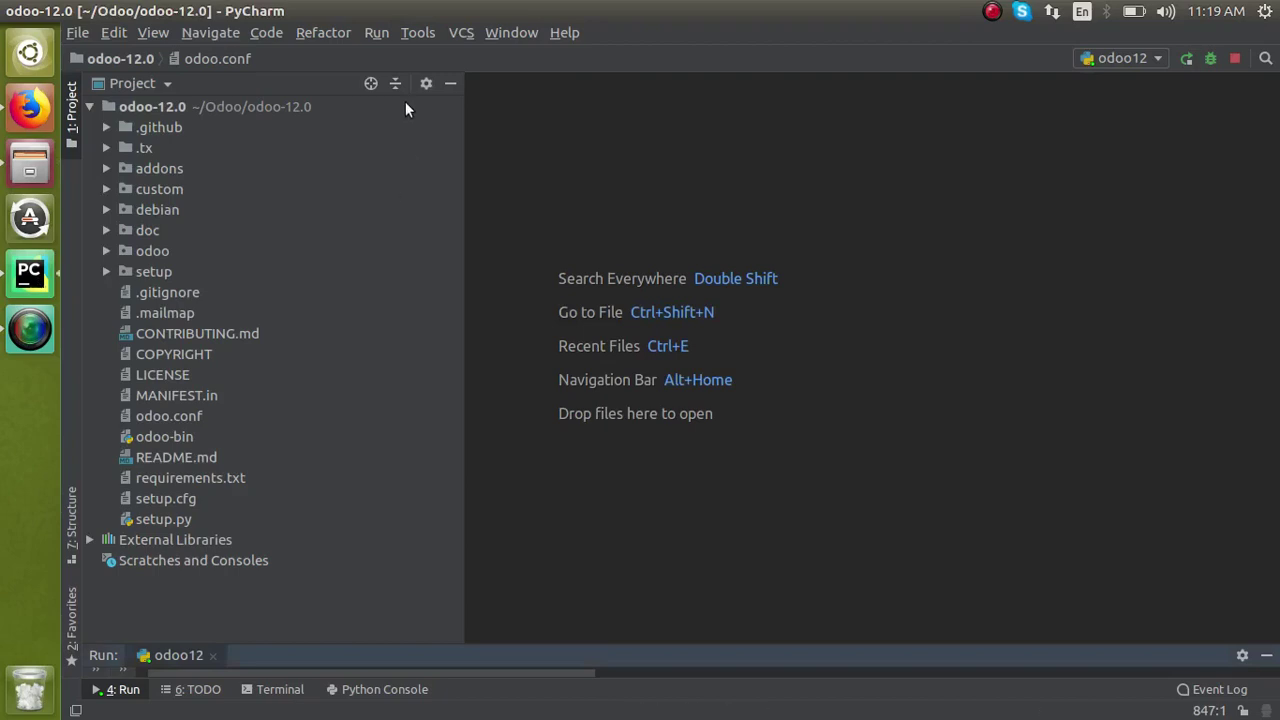
click(376, 33)
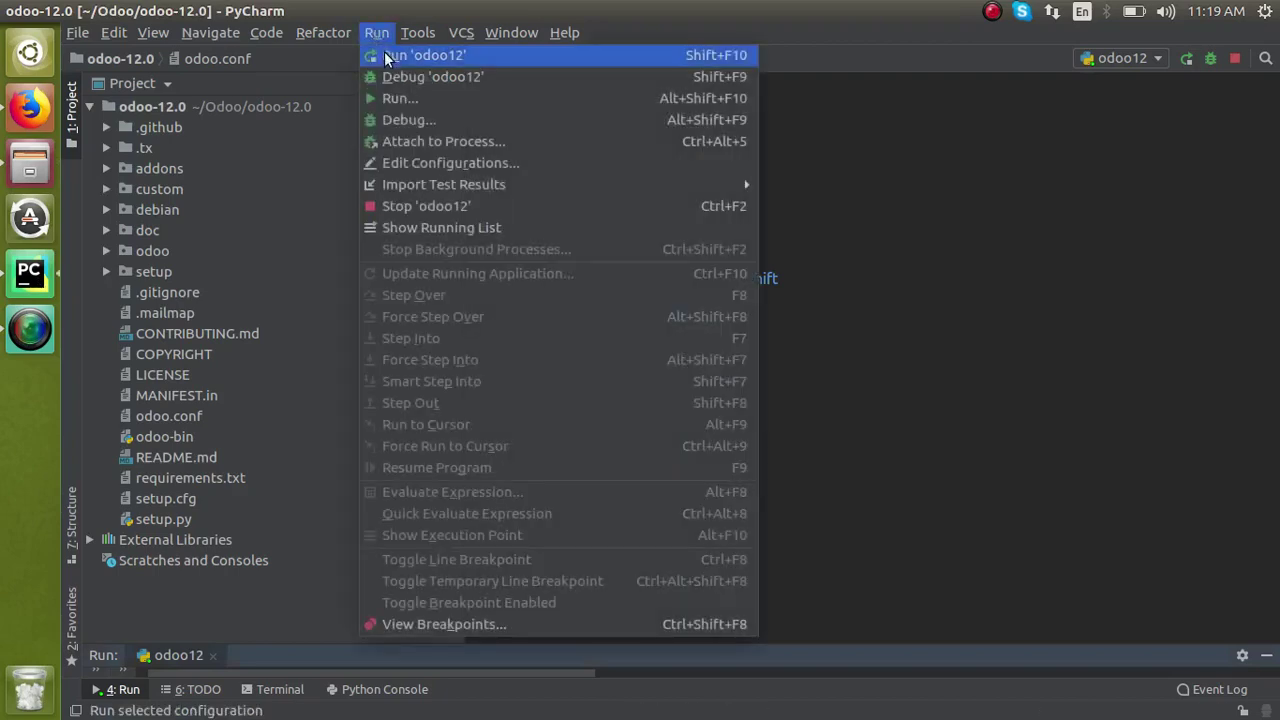
click(386, 53)
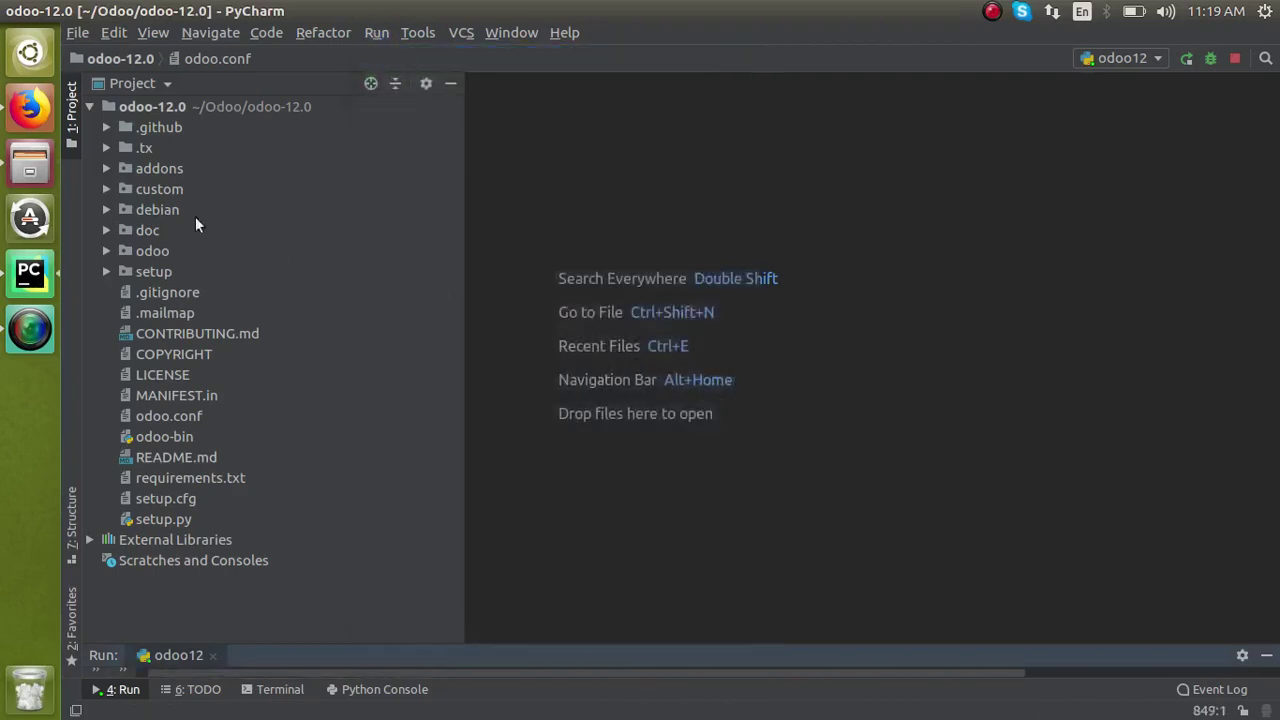
- Activate Odoo developer mode from Settings, then go to the Apps module list
click(30, 112)
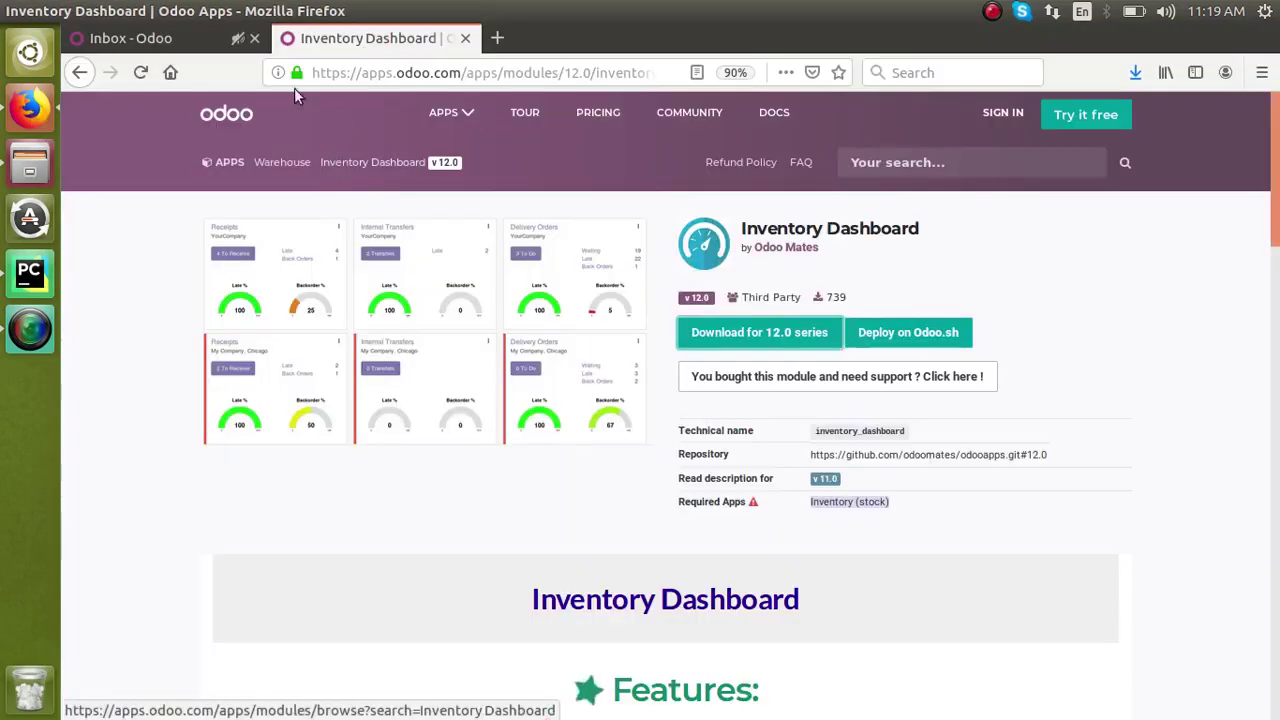
click(170, 45)
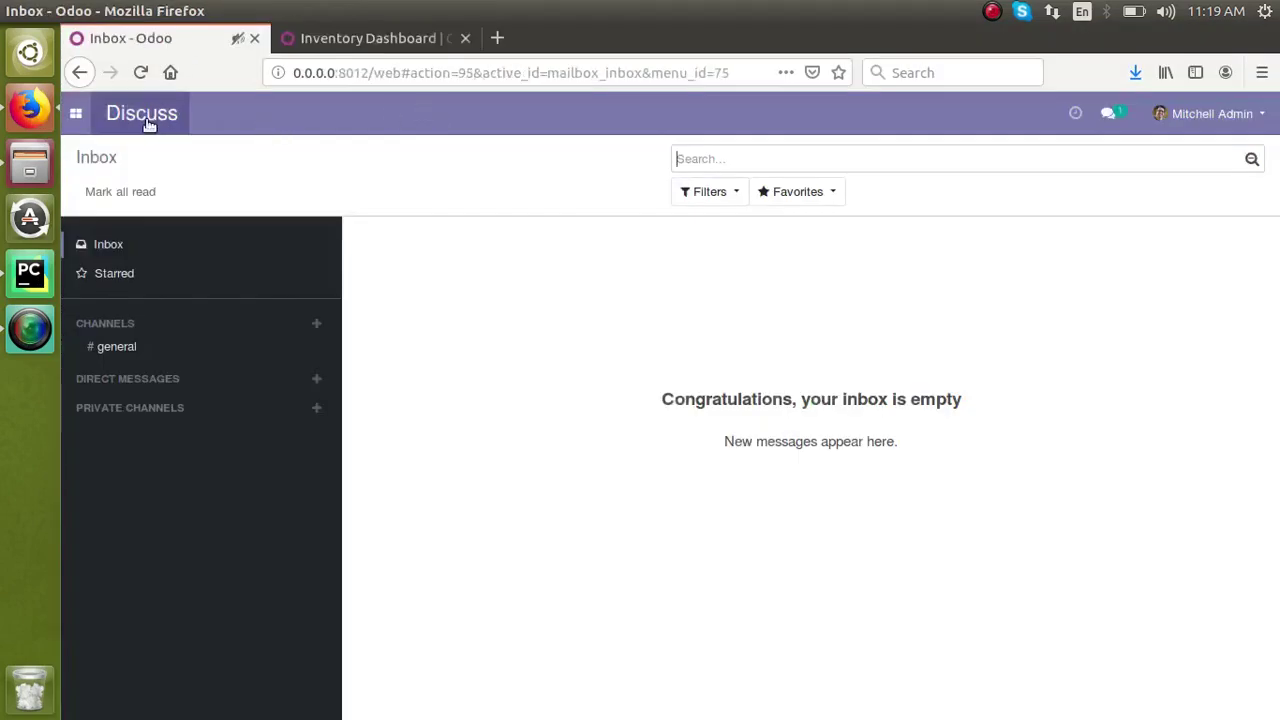
click(77, 113)
click(114, 249)
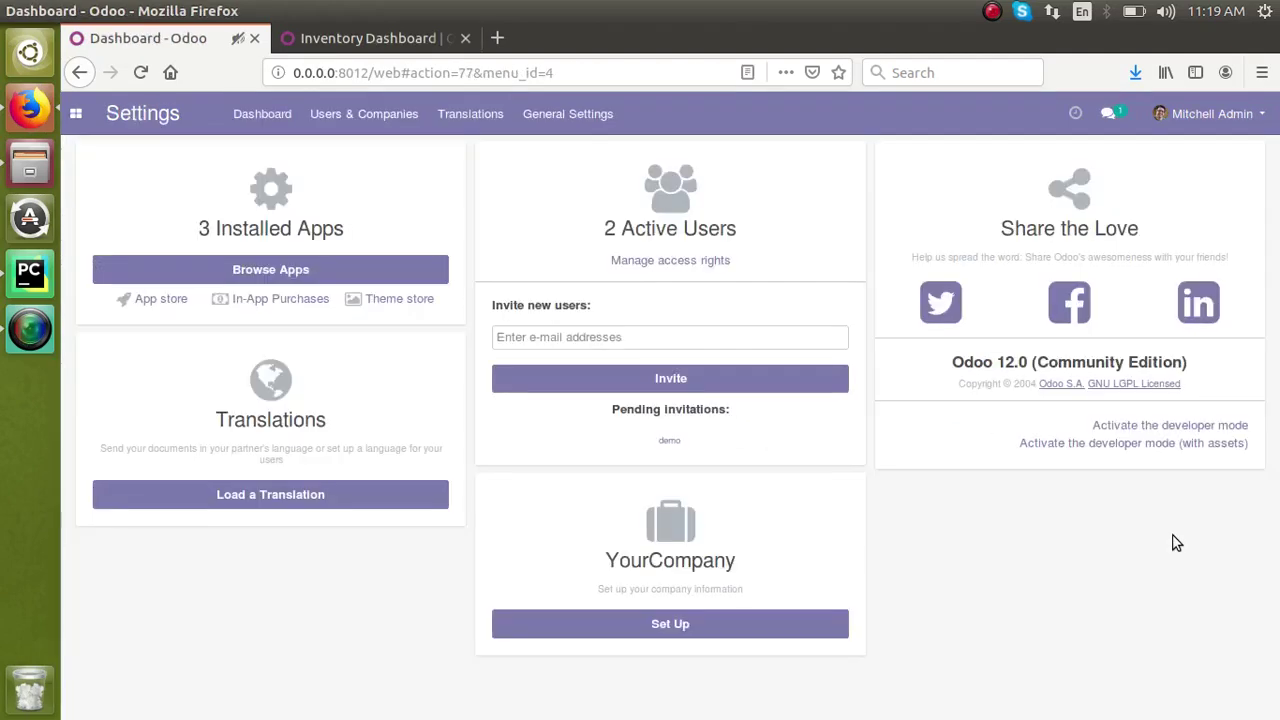
click(1158, 430)
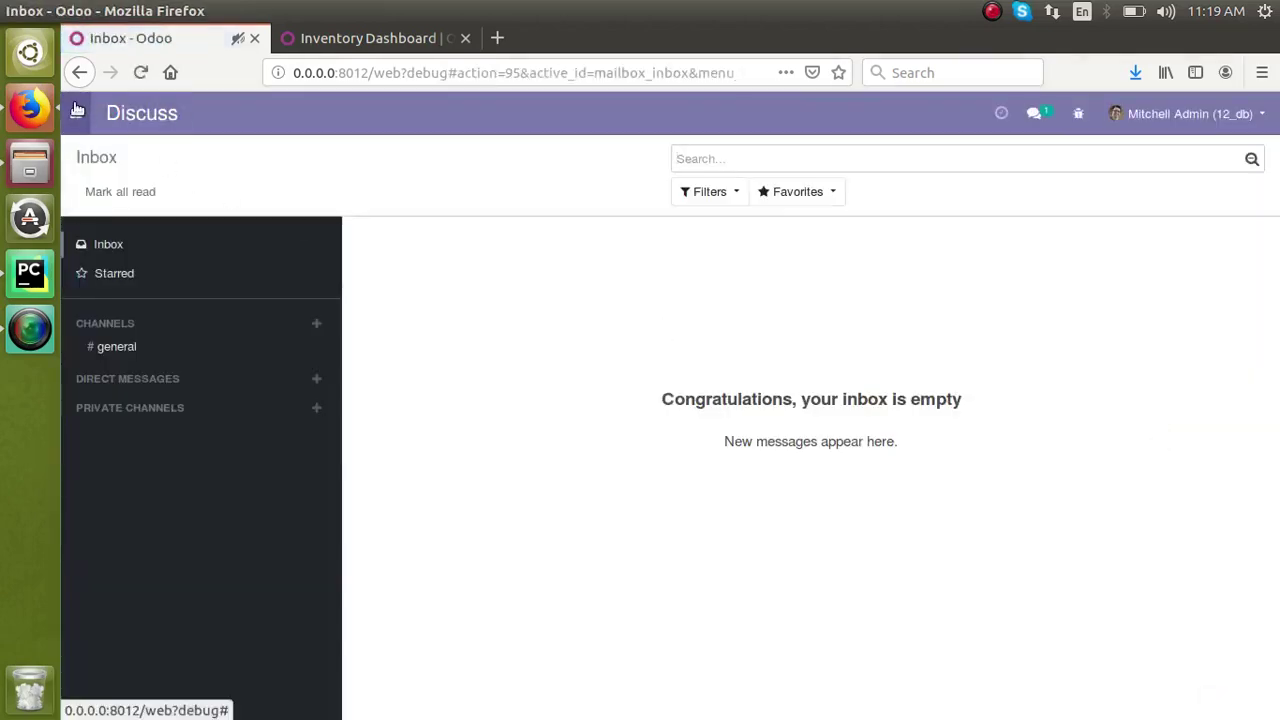
click(77, 110)
click(105, 225)
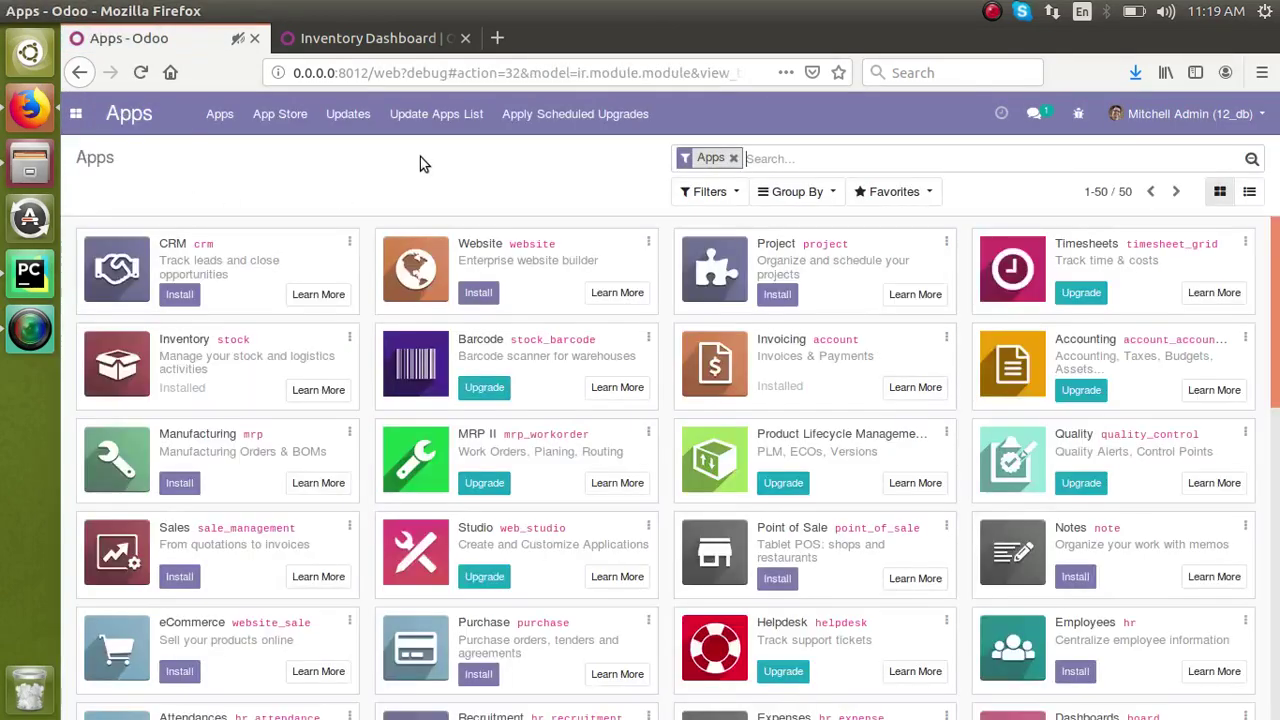
- Update the apps list, search all modules for 'dahb', and install Inventory Dashboard
click(436, 113)
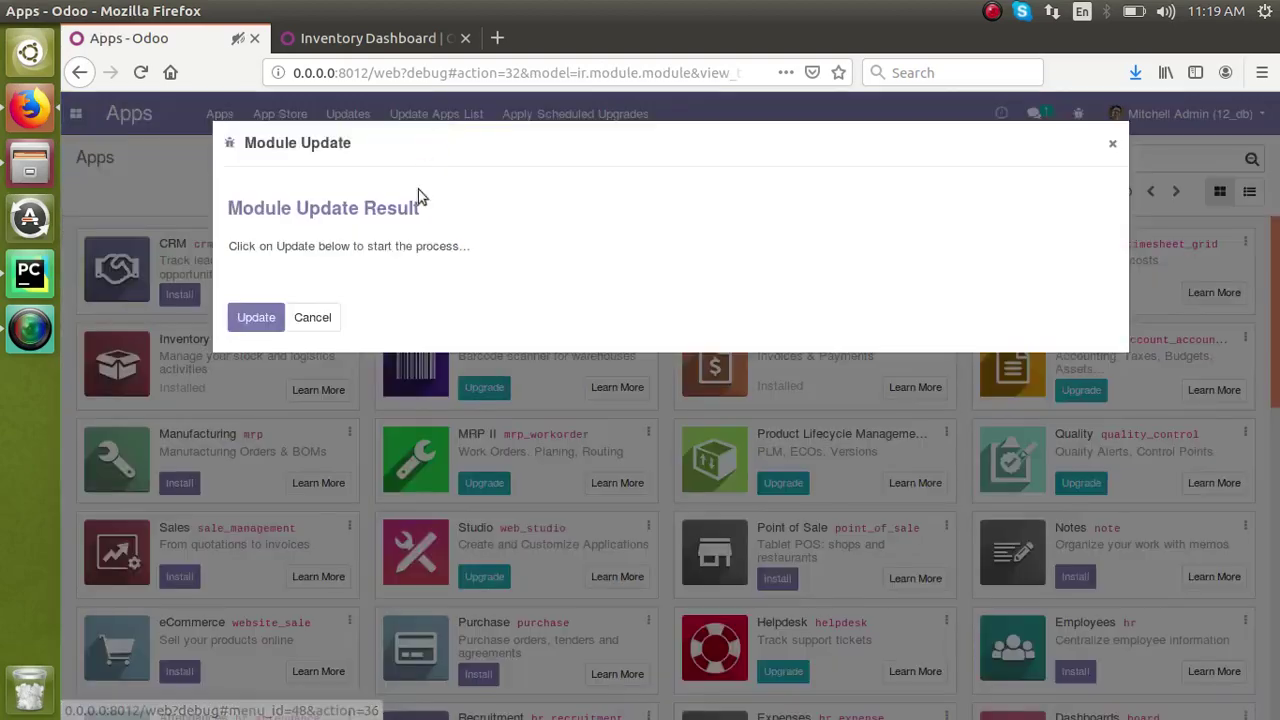
click(256, 317)
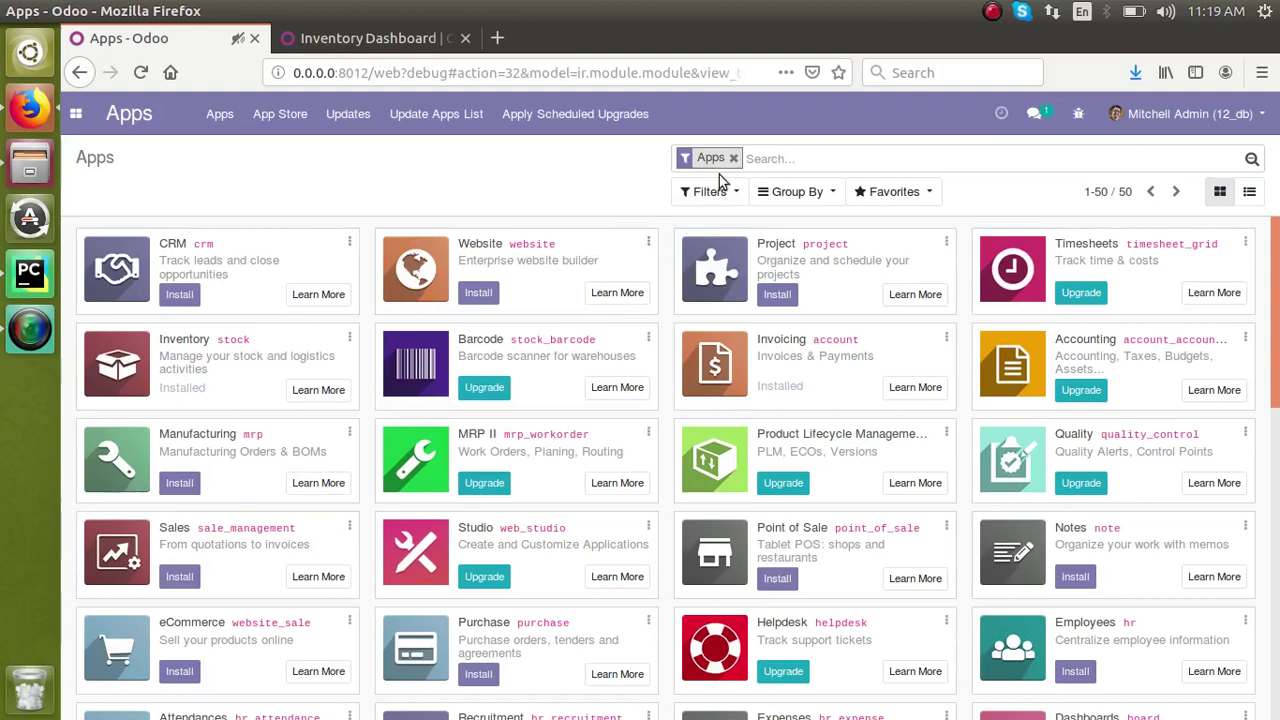
click(733, 158)
text(dahb)
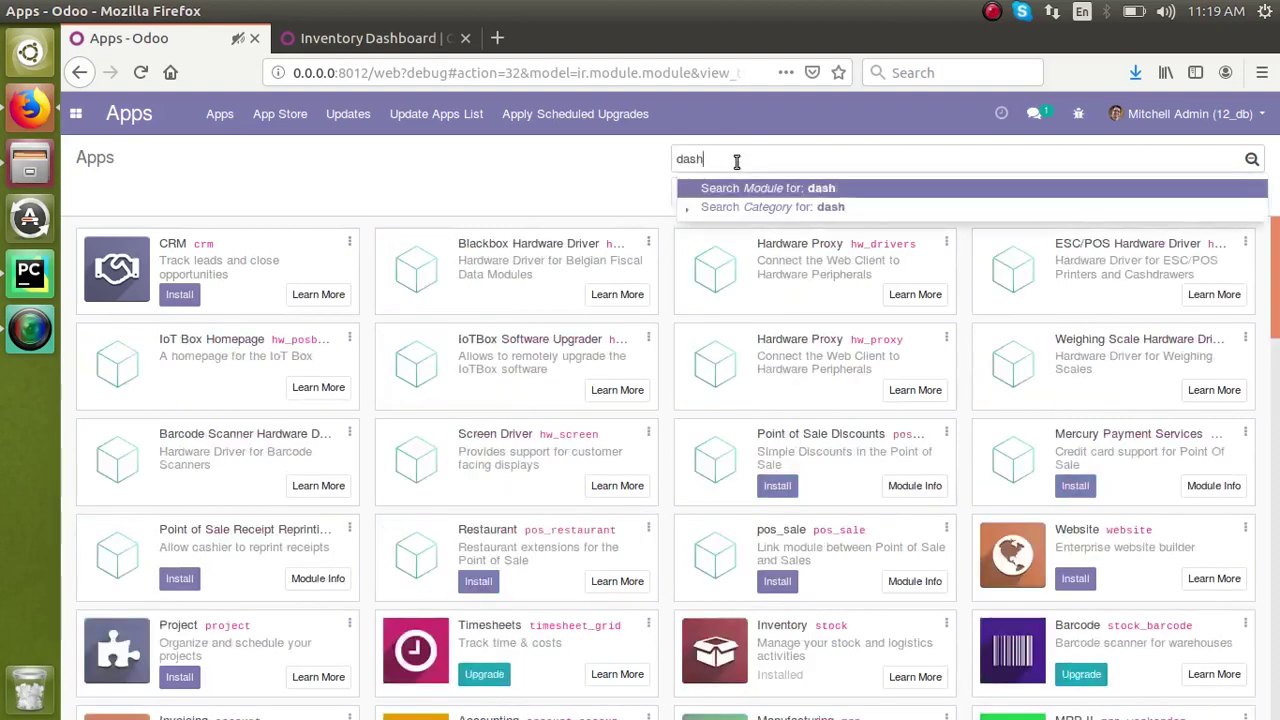
key(Return)
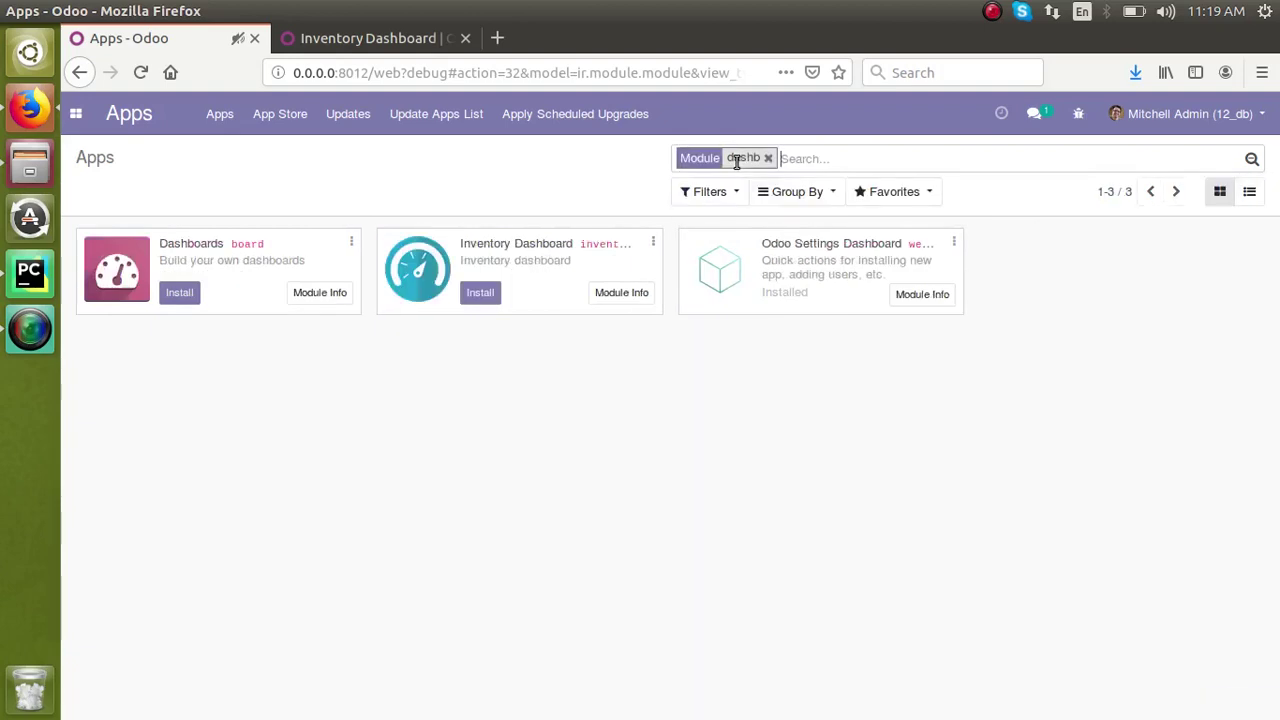
click(488, 297)
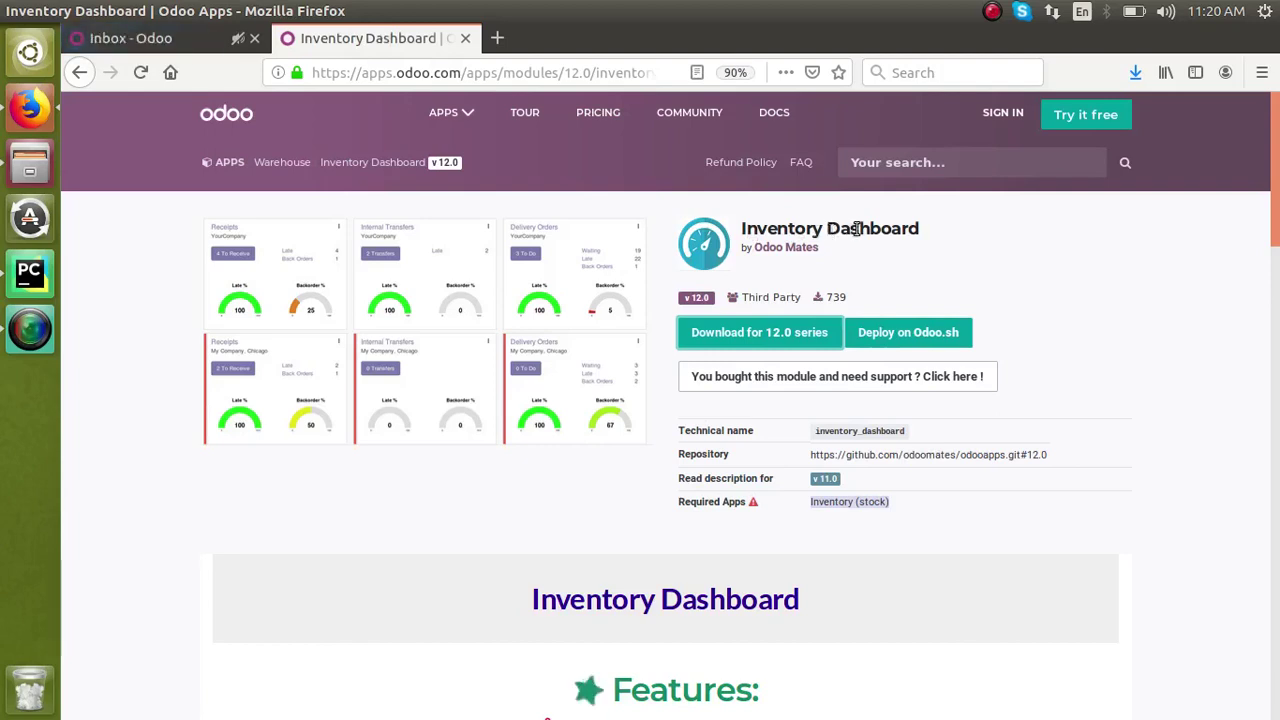
- Show the included dependencies of Odoo12 Accounting, then return to the Odoo Mates listing
click(145, 42)
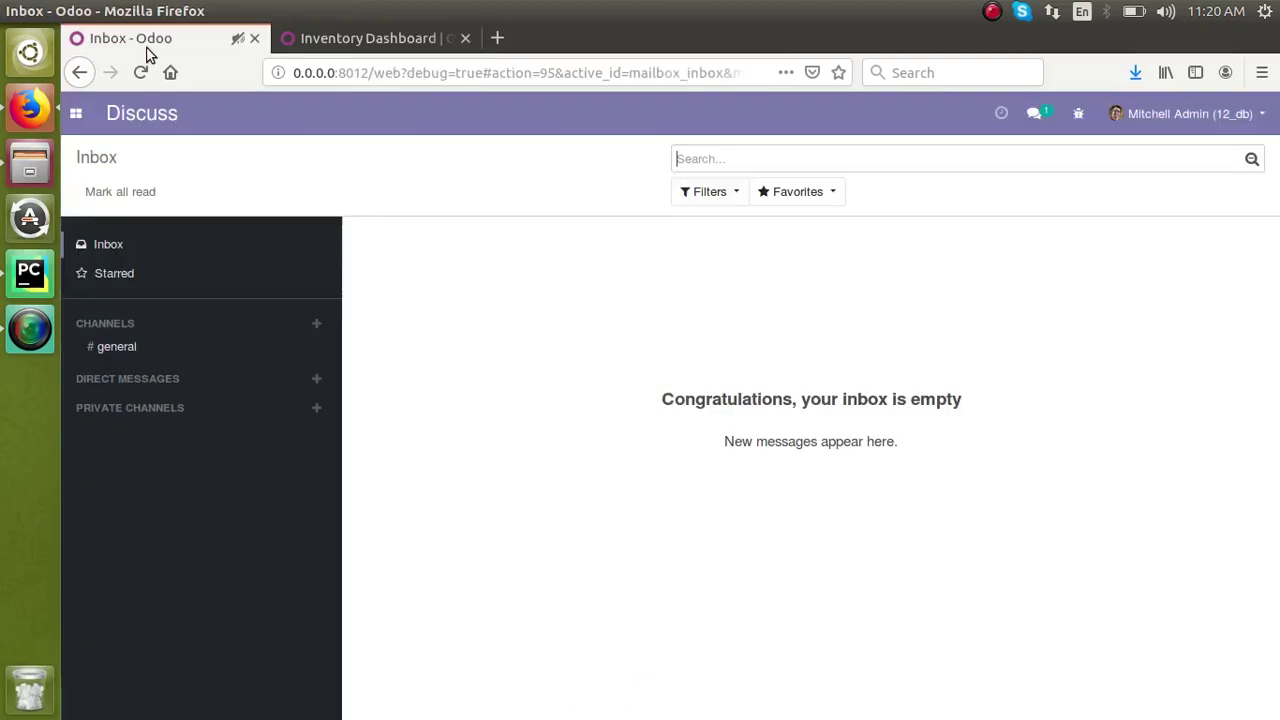
click(350, 42)
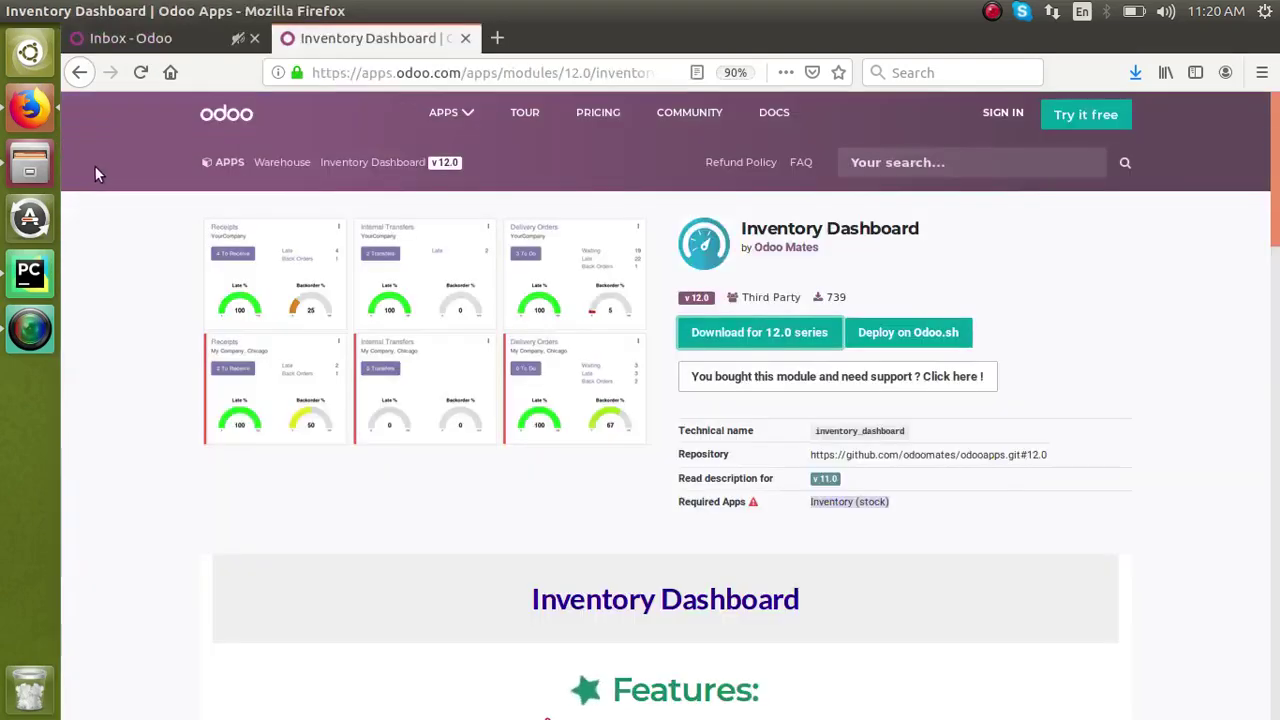
click(77, 76)
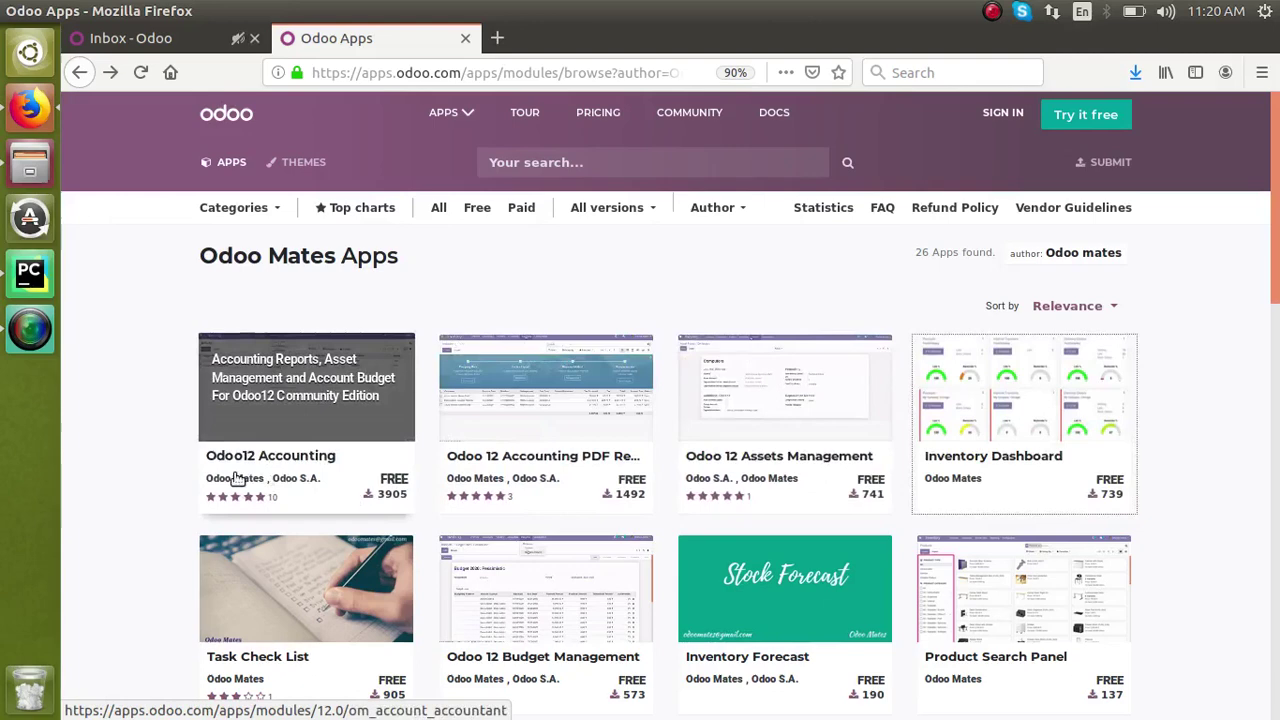
click(320, 358)
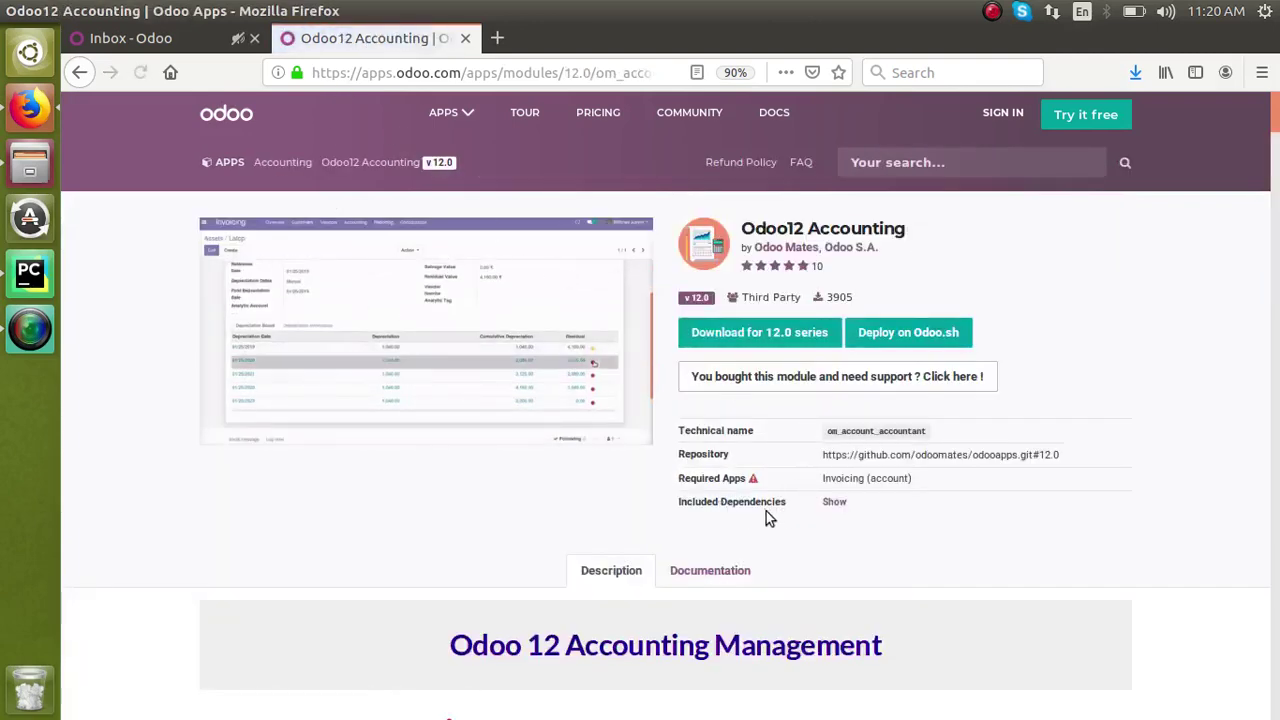
click(834, 502)
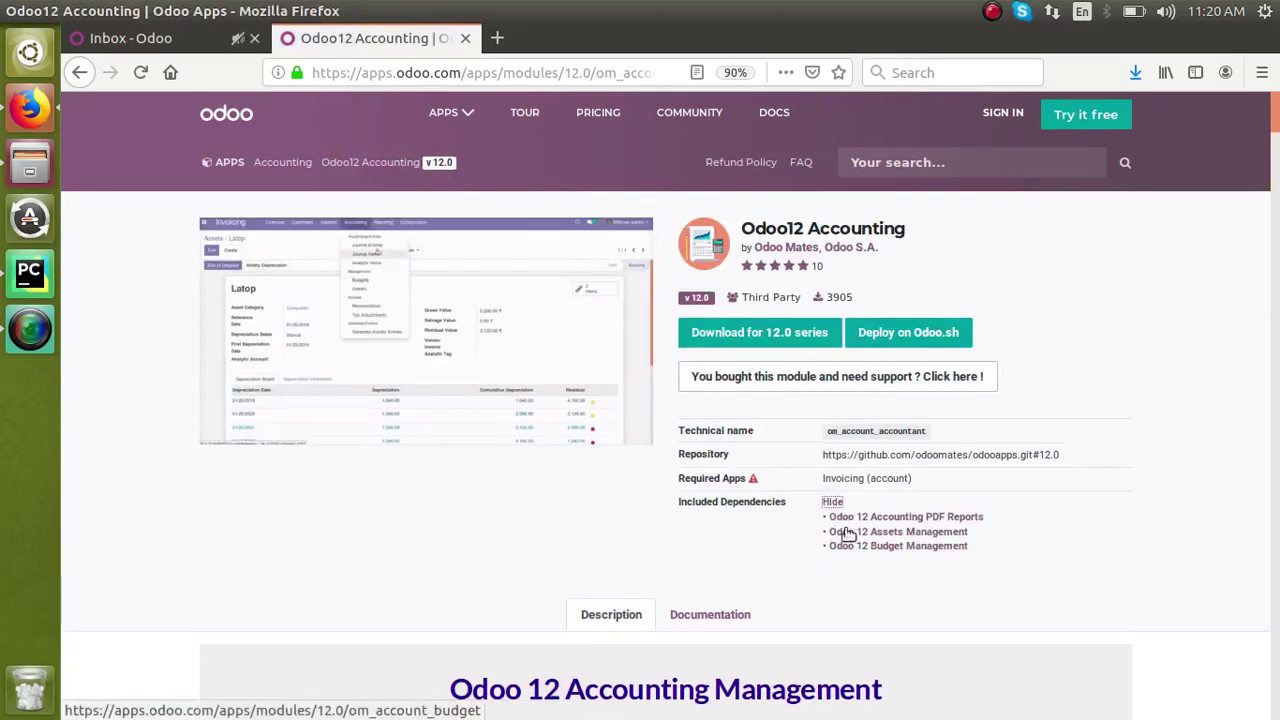
click(78, 73)
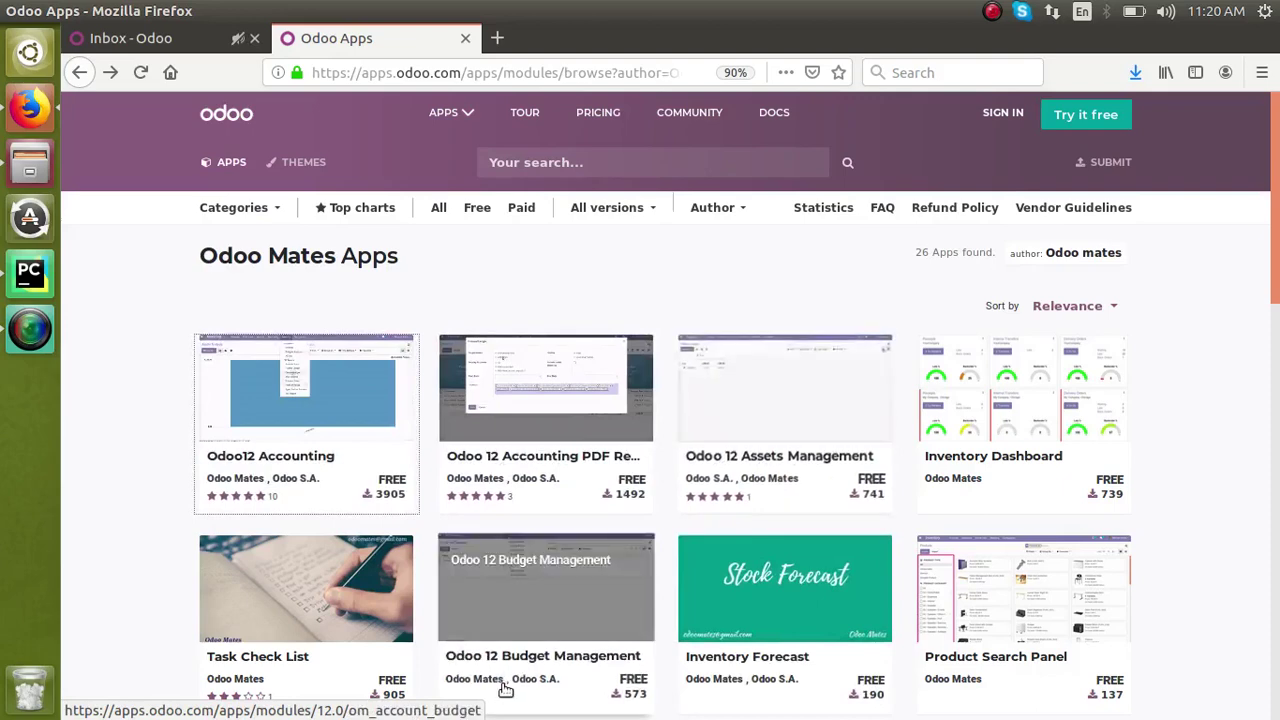
- Save om_account_accountant-12.0.1.0.0.zip (7.2 MB) for the 12.0 series from the Odoo12 Accounting page
click(360, 487)
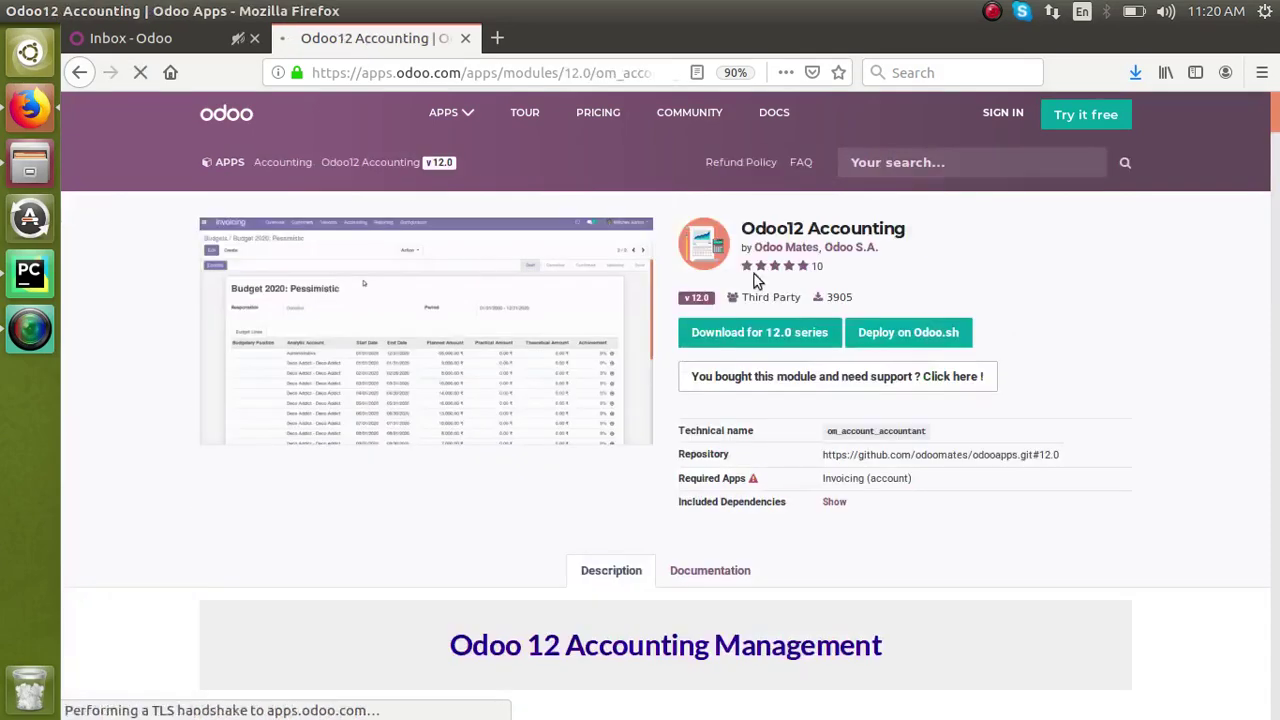
click(762, 332)
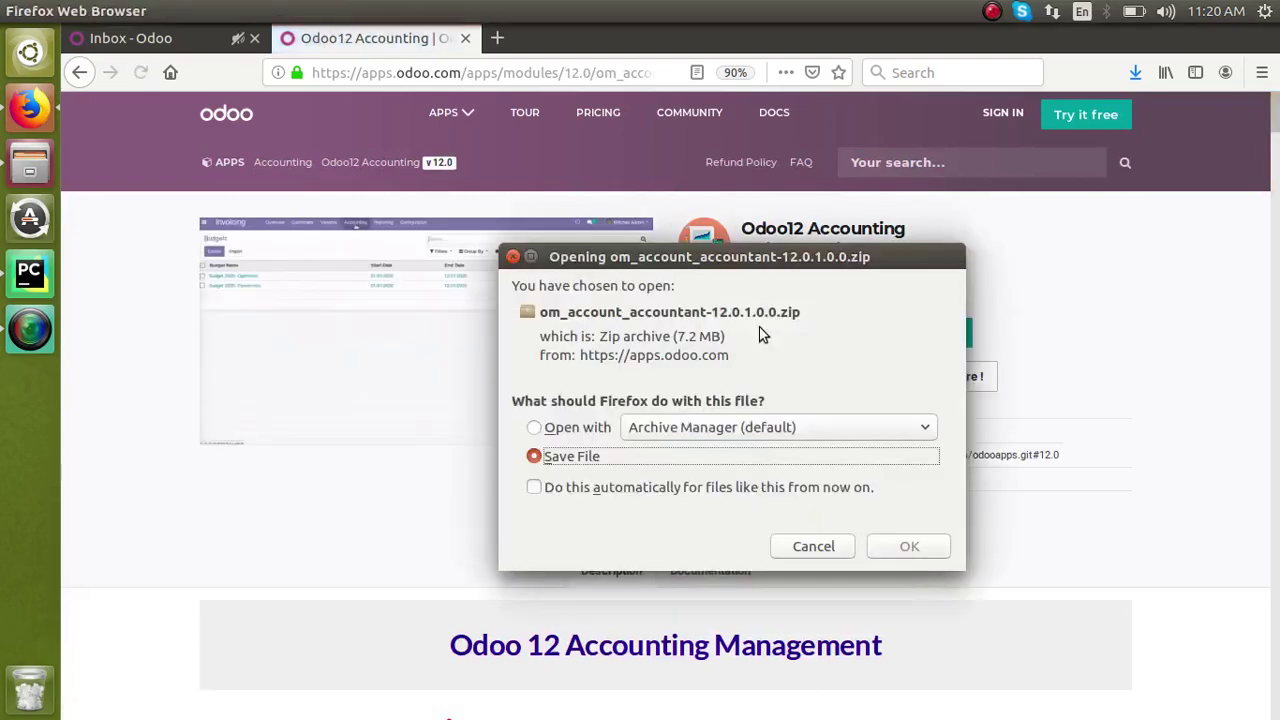
click(907, 549)
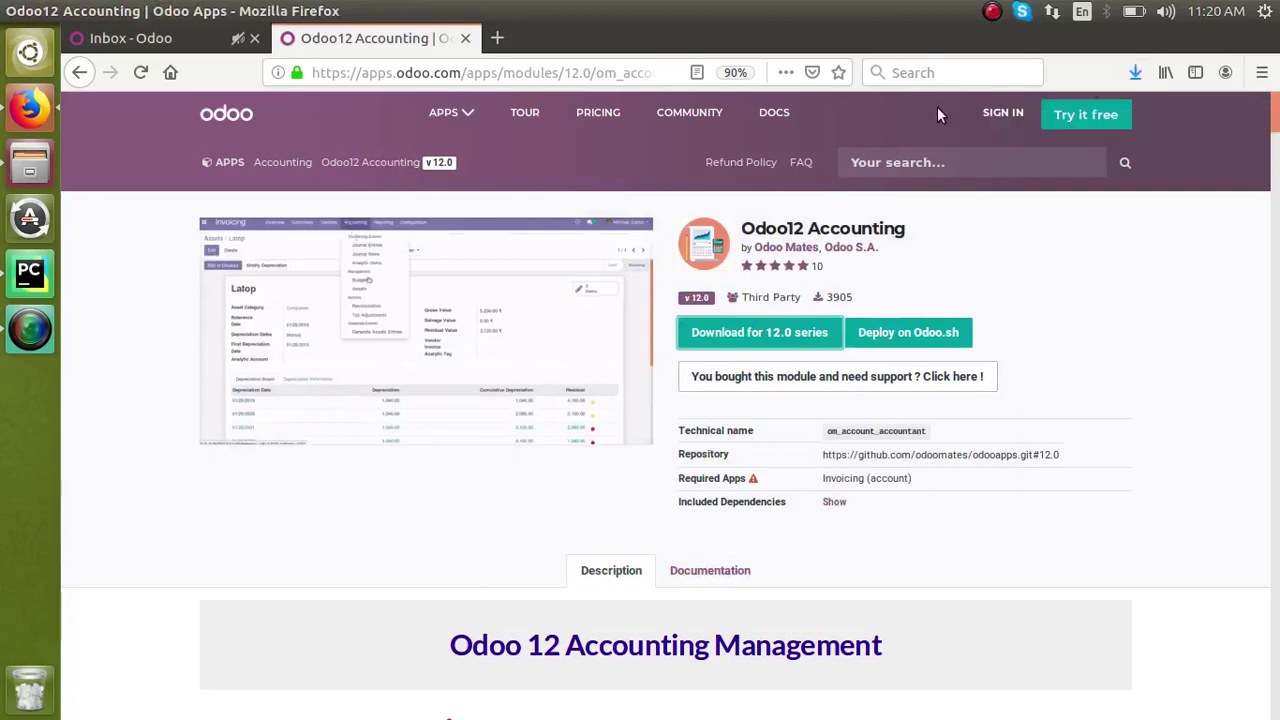
- Extract the om_account_accountant zip in Downloads
click(33, 157)
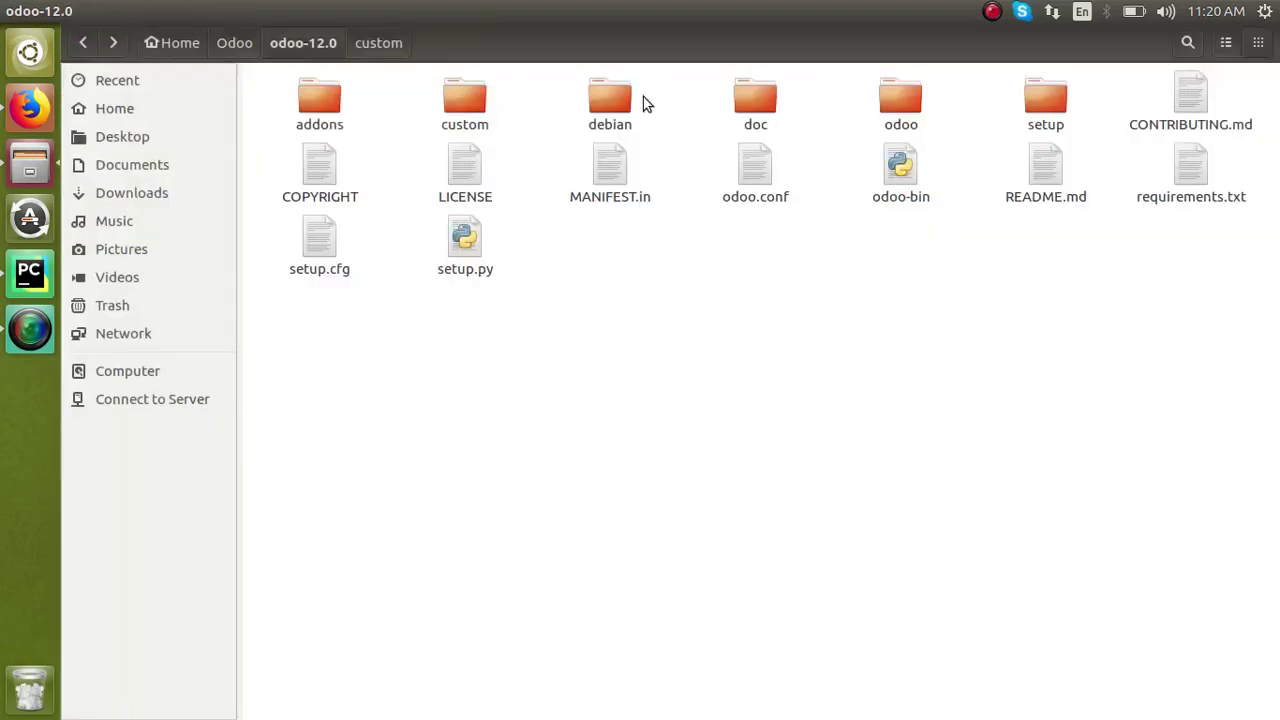
click(167, 196)
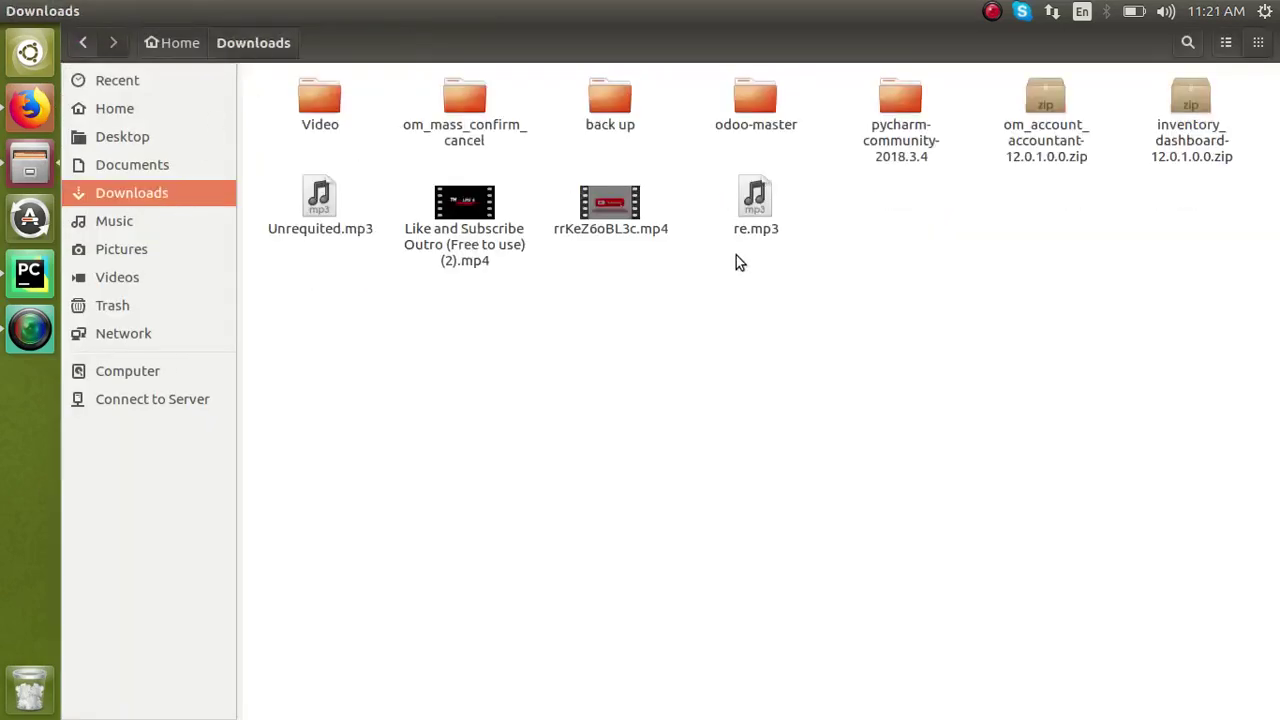
right_click(1056, 143)
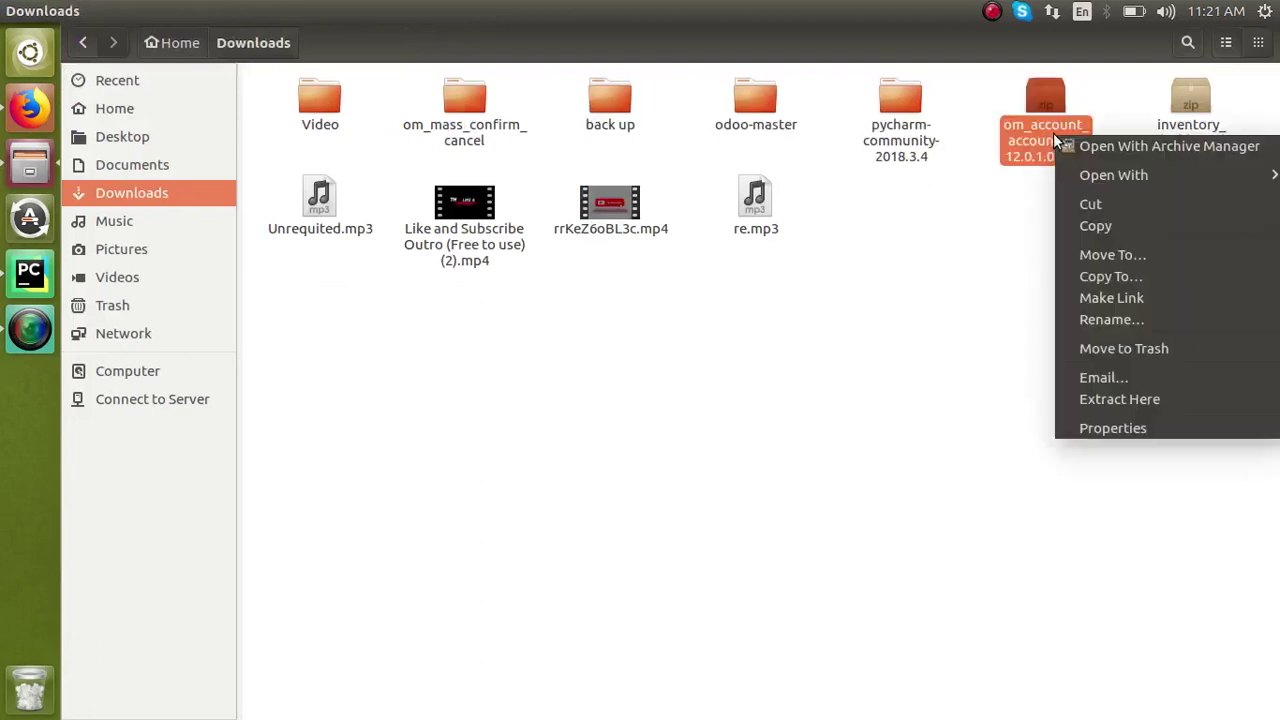
click(1186, 404)
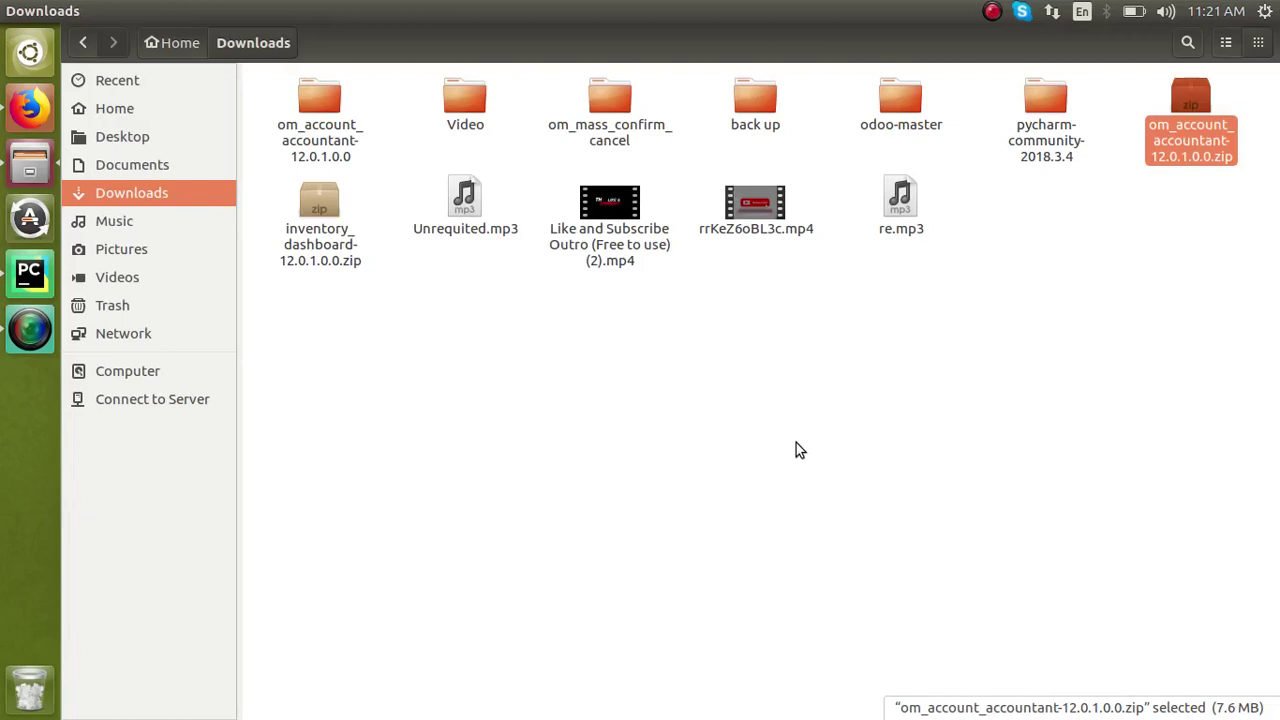
- Move the extracted om_account_accountant-12.0.1.0.0 folder into odoo-12.0/custom
right_click(316, 109)
click(359, 193)
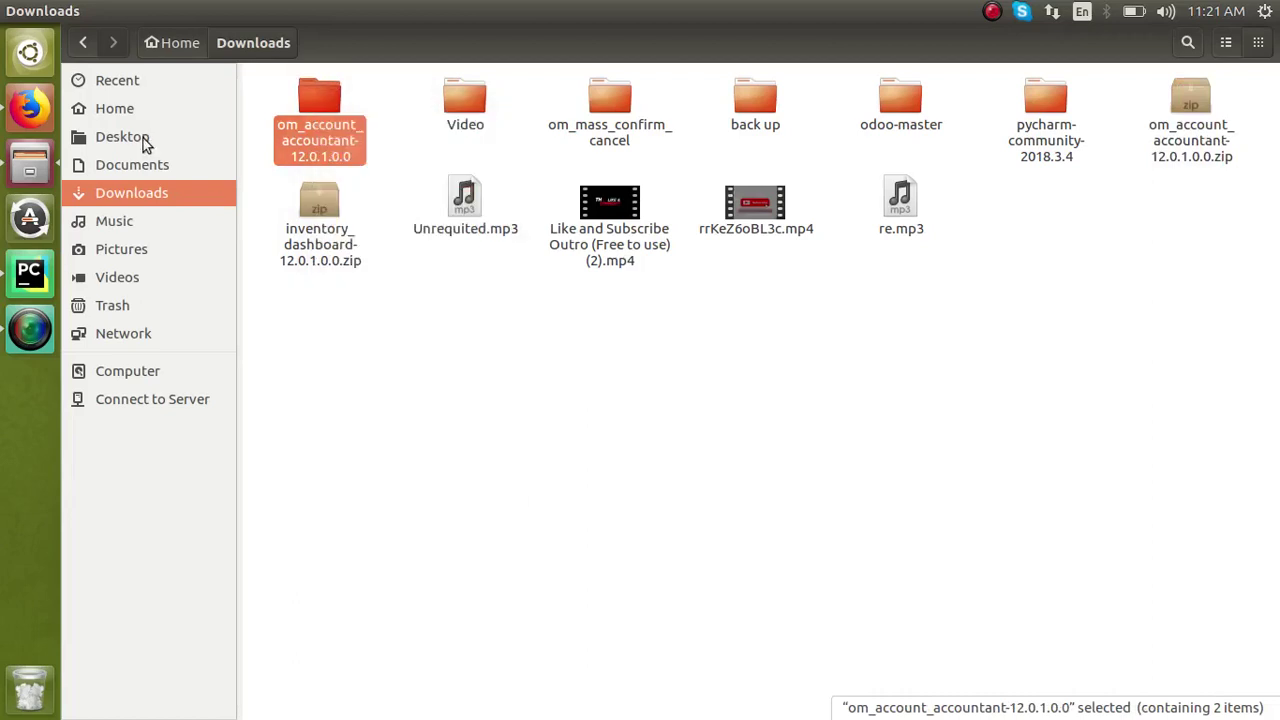
click(142, 107)
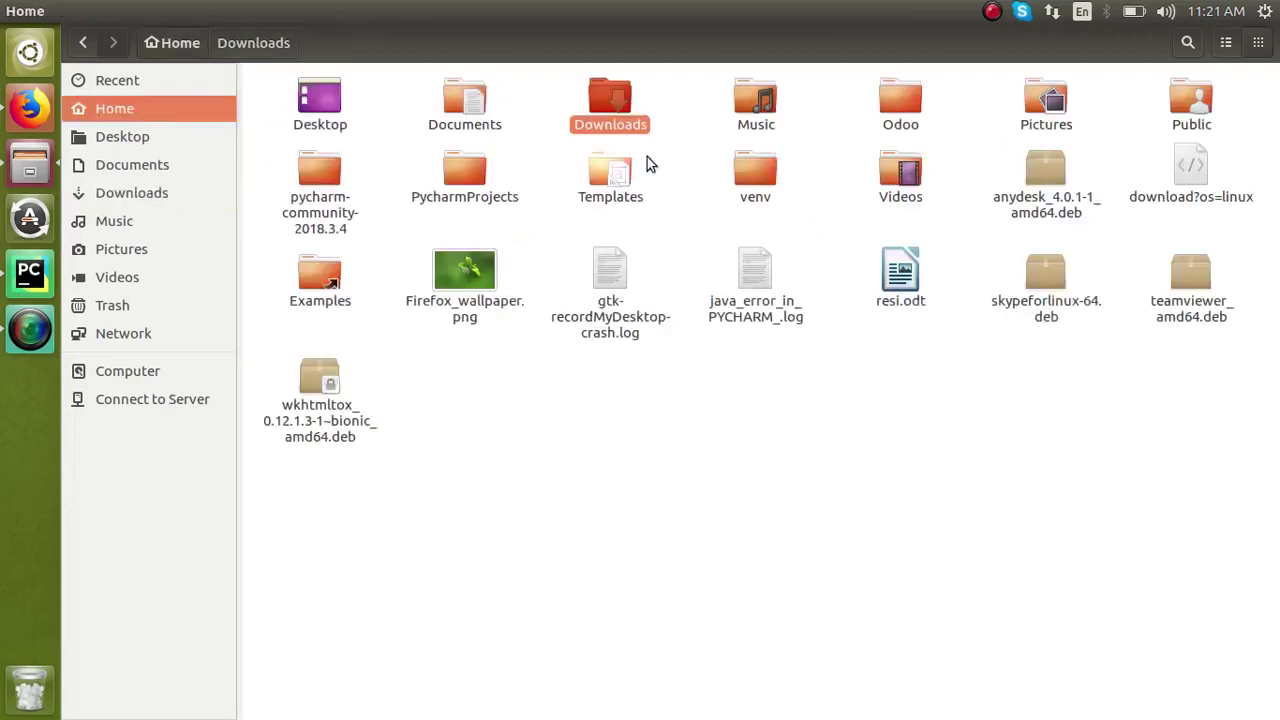
double_click(910, 118)
double_click(754, 108)
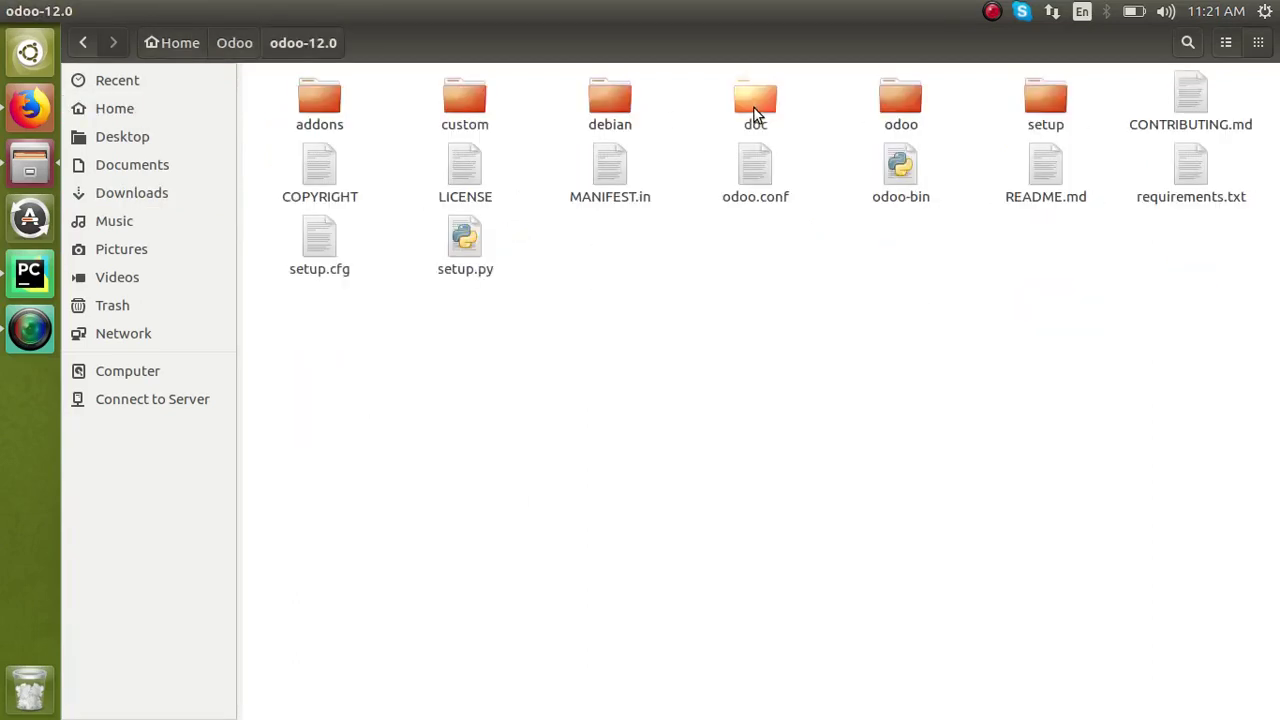
double_click(455, 110)
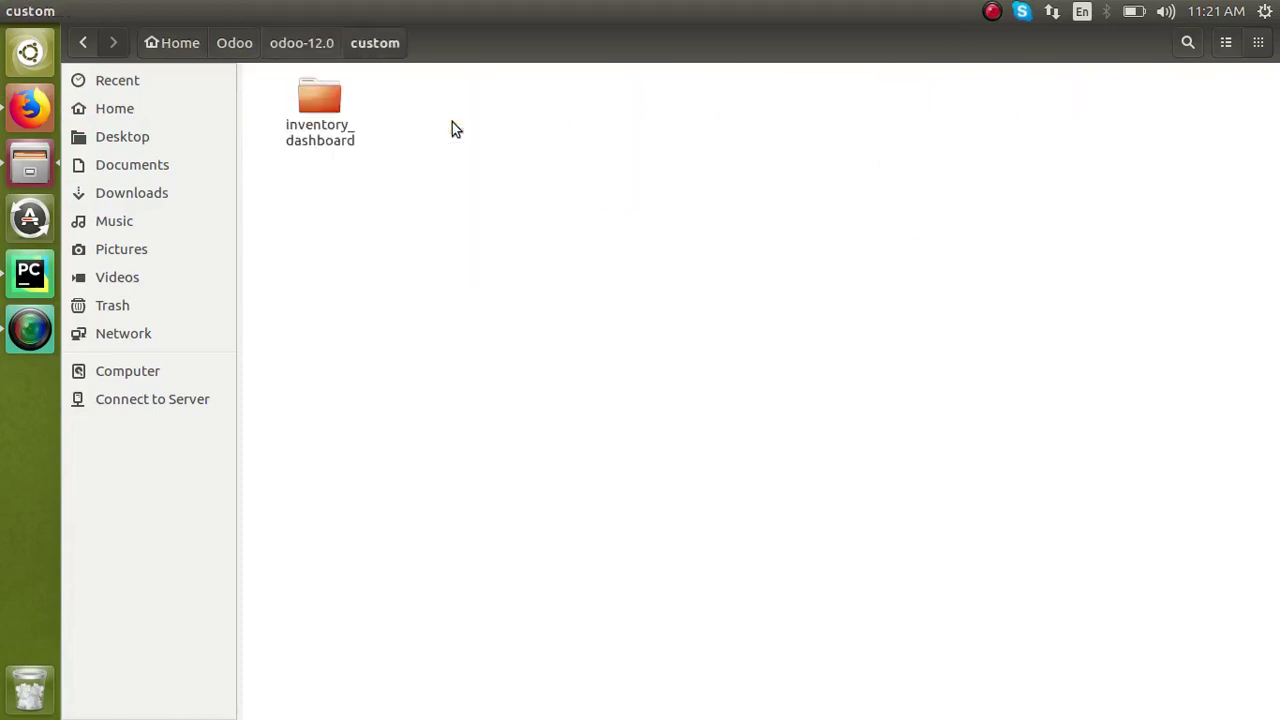
right_click(454, 205)
click(567, 312)
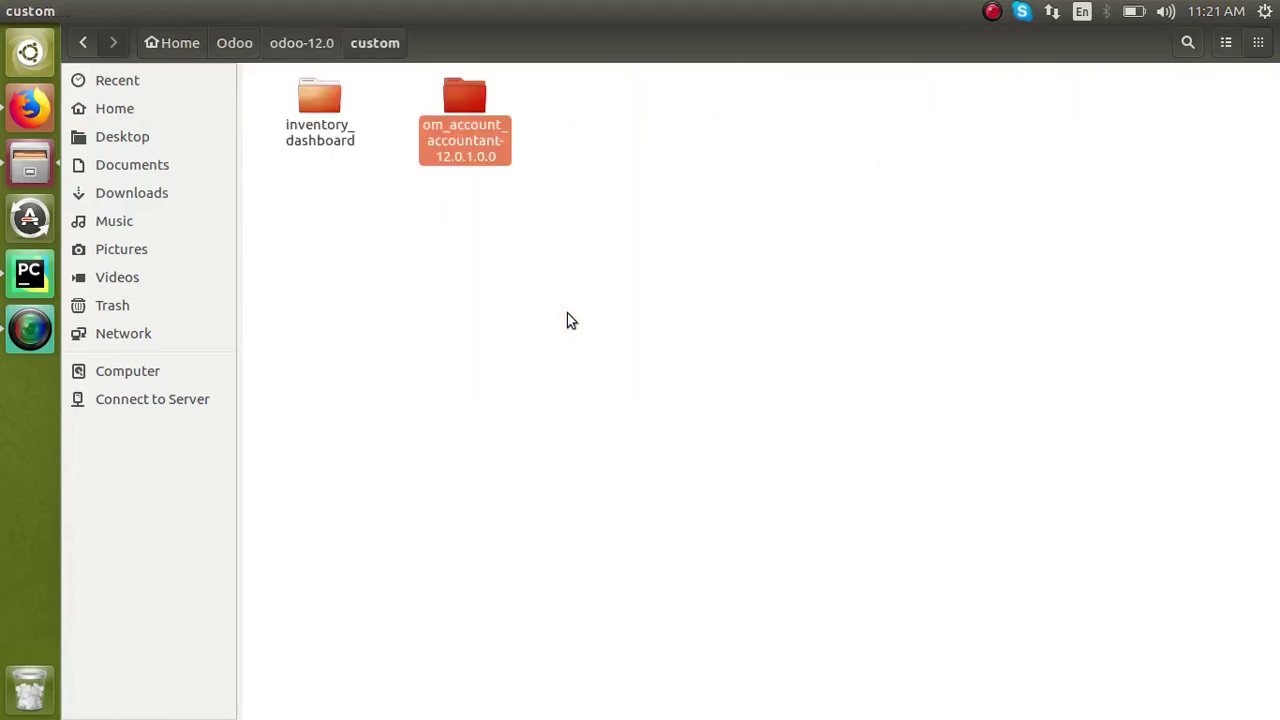
- Restart the odoo12 server in PyCharm and return to the browser
click(30, 272)
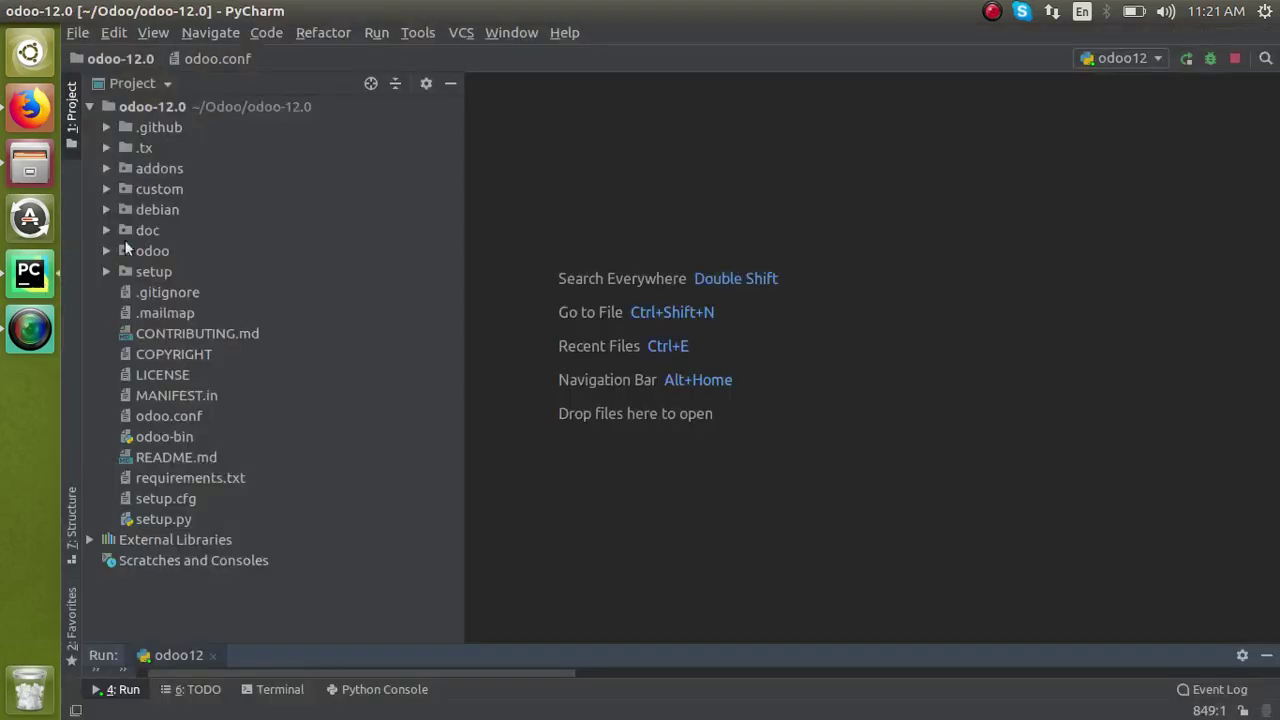
click(374, 38)
click(390, 60)
click(30, 110)
- Open the Apps module list in the local Odoo and update the apps list
click(163, 42)
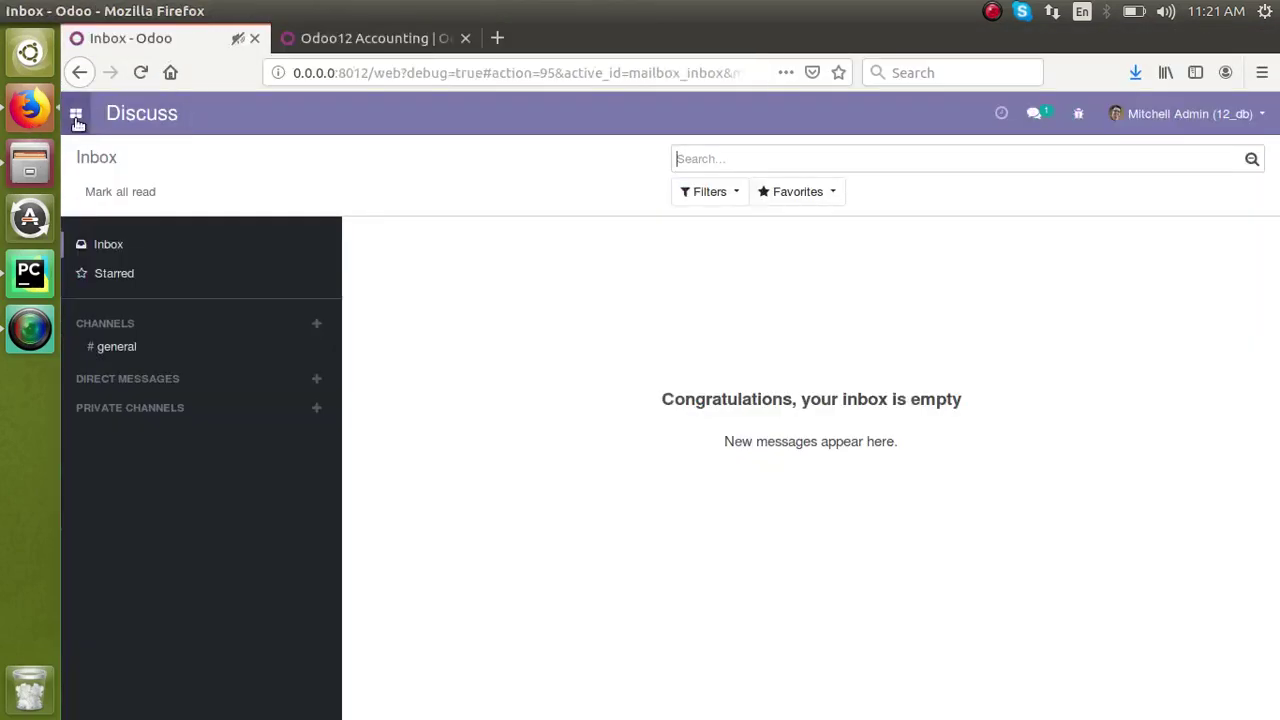
click(75, 113)
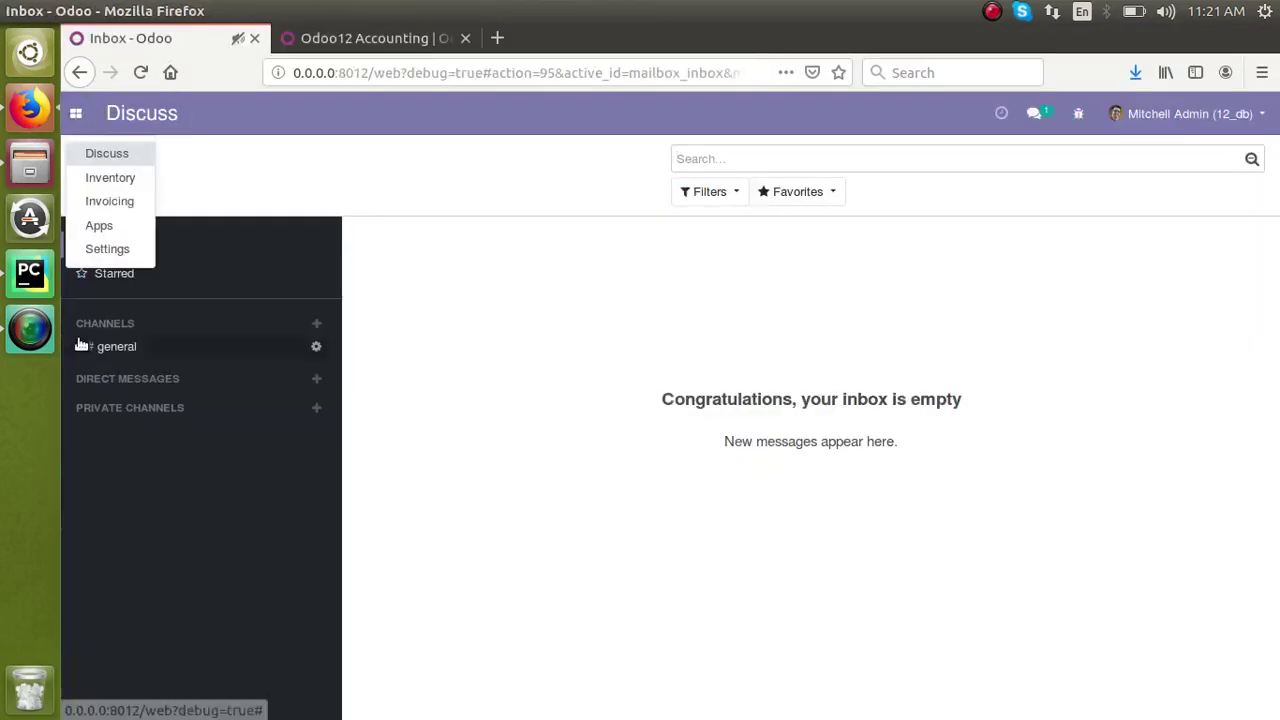
click(100, 225)
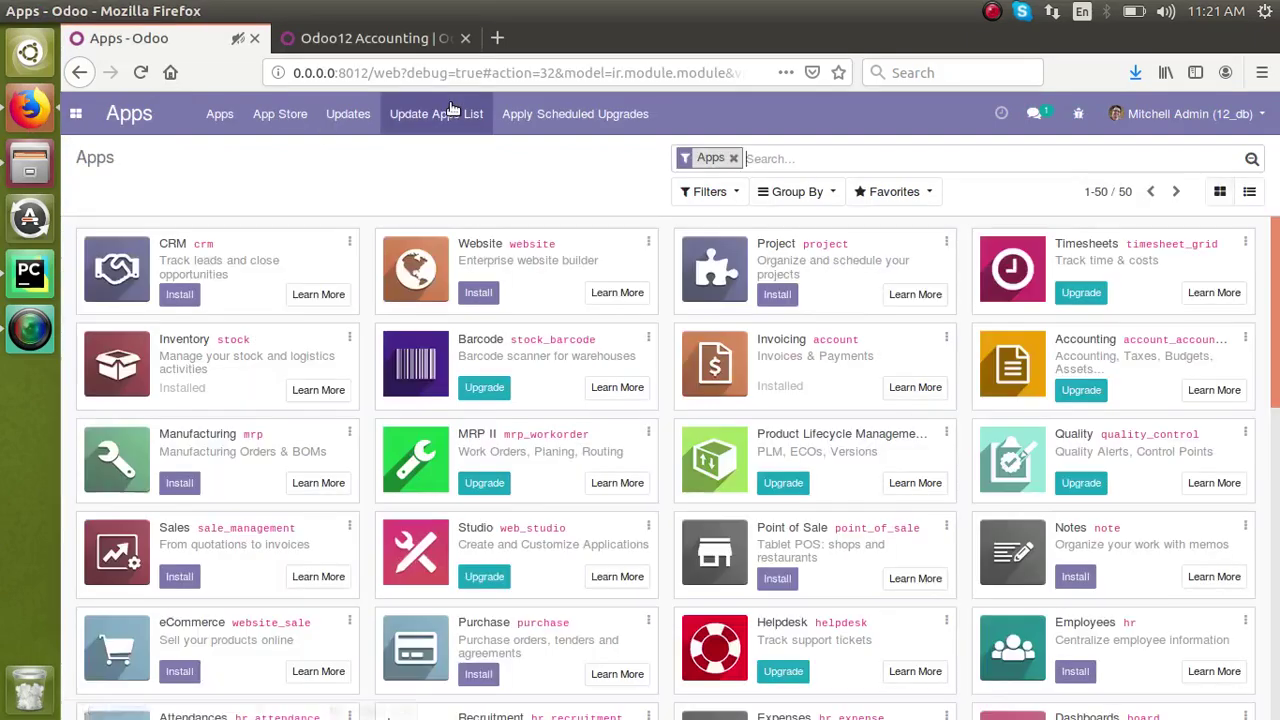
click(393, 113)
click(232, 318)
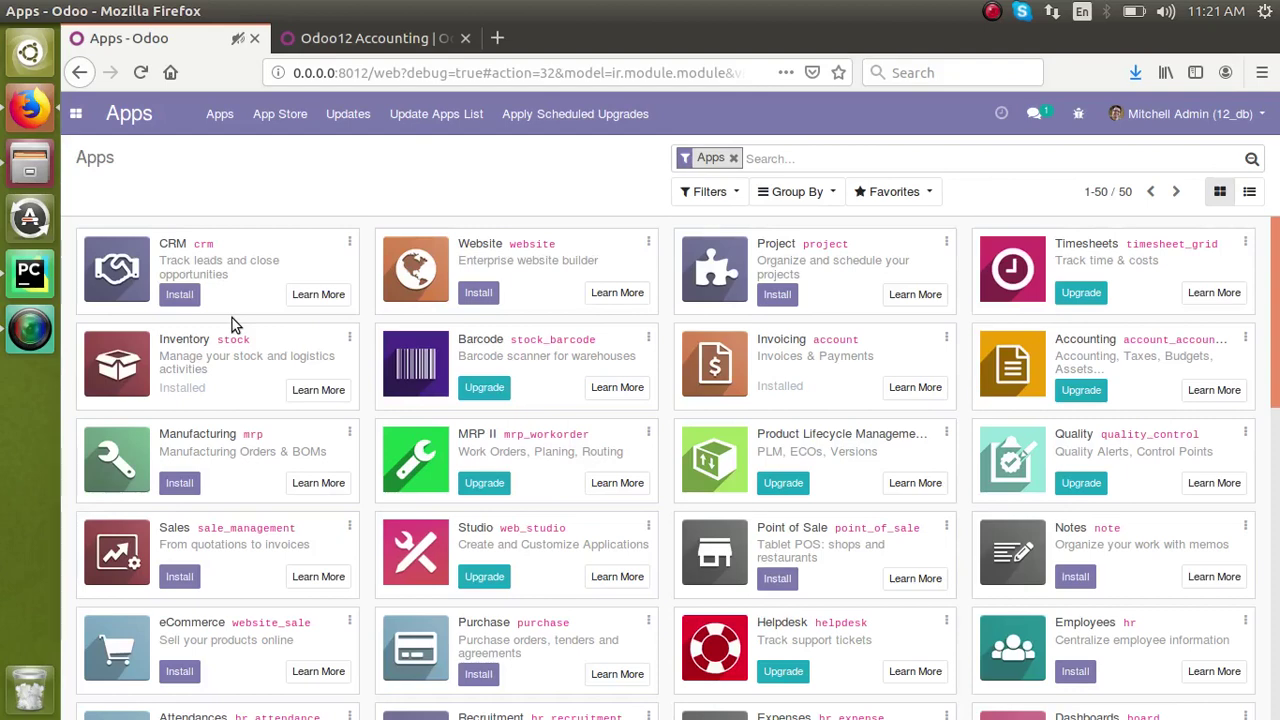
- Search all modules for 'odoo 12 accou' without the Apps filter
click(734, 158)
text(odoo )
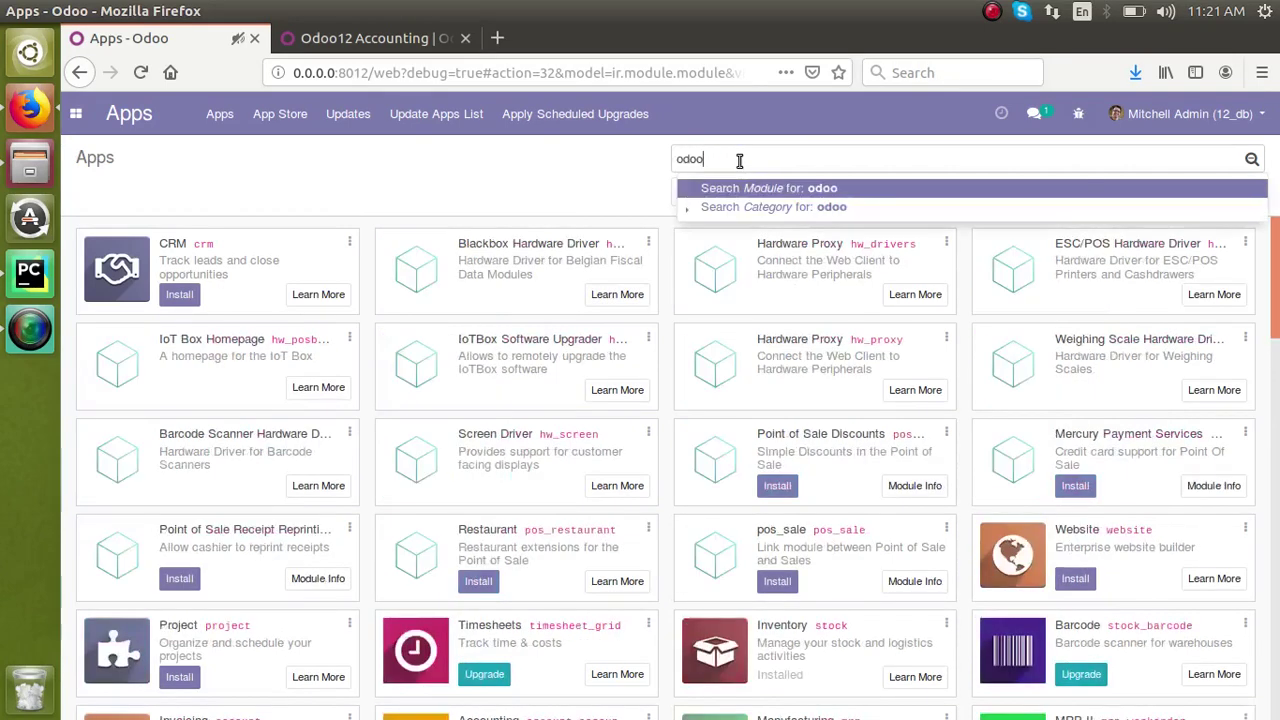
text(12 accou)
key(Return)
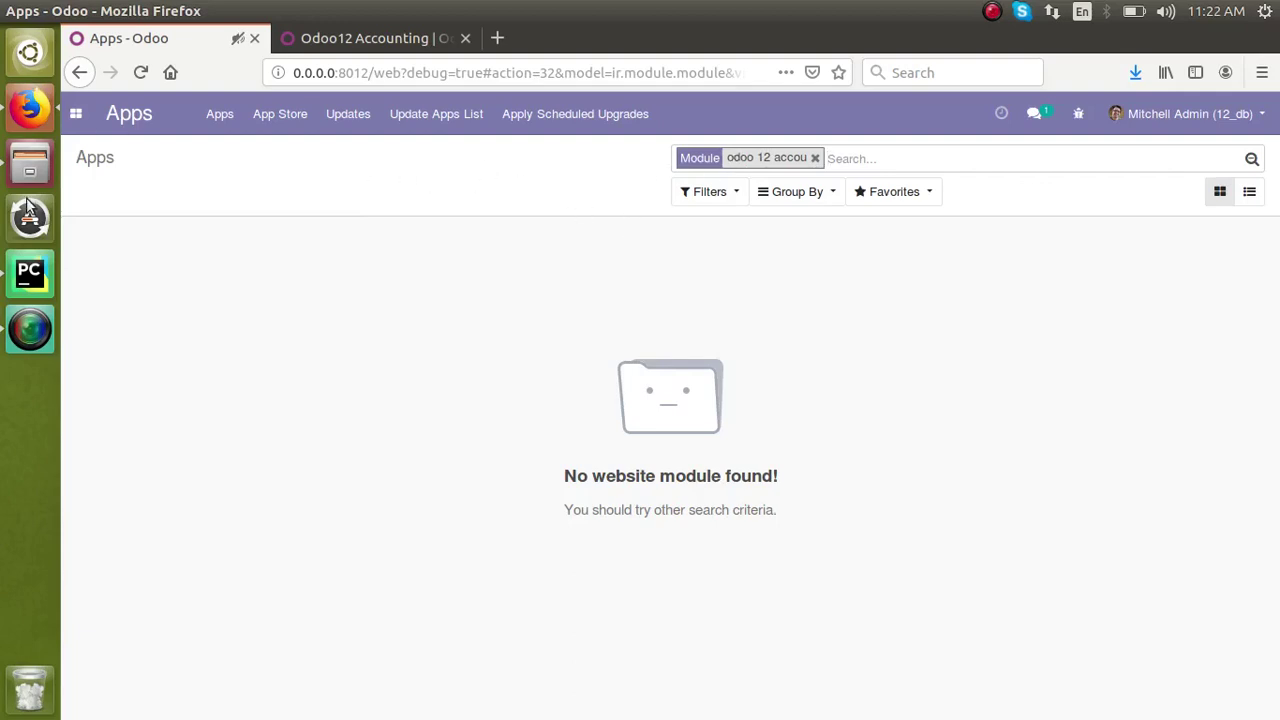
- Open om_account_accountant-12.0.1.0.0 in custom to see its four module folders
click(30, 163)
click(435, 177)
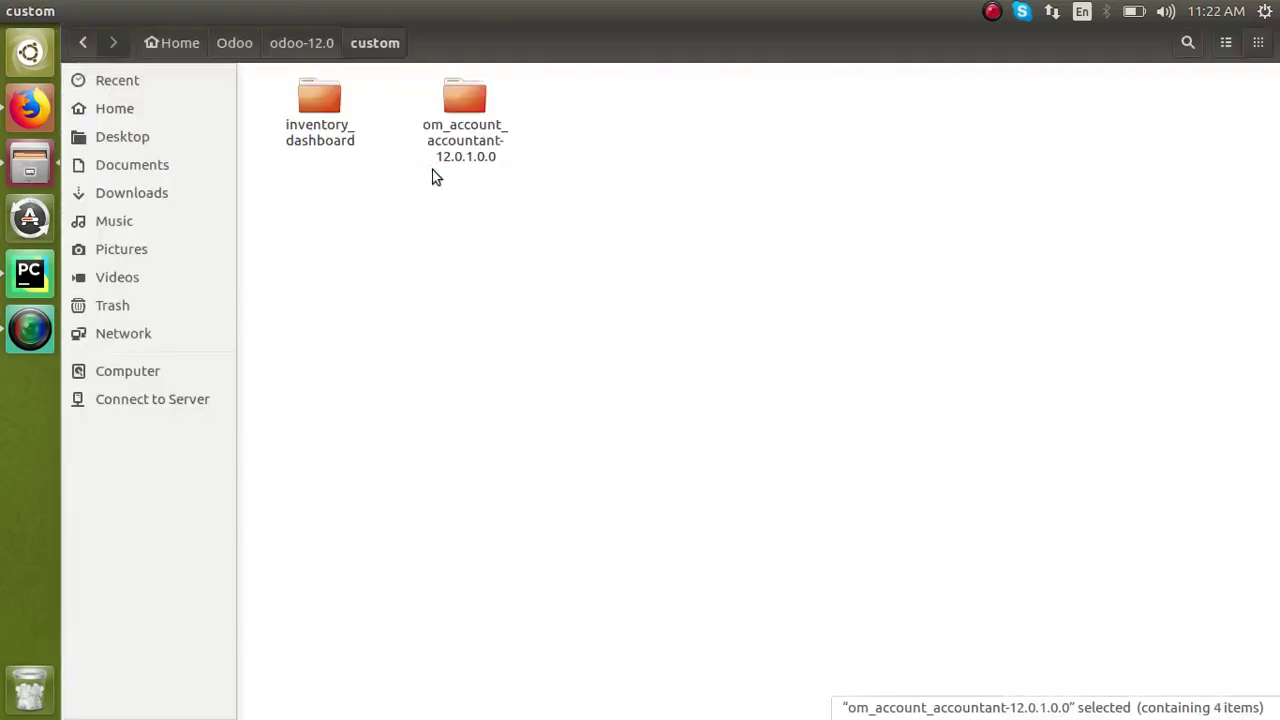
double_click(456, 106)
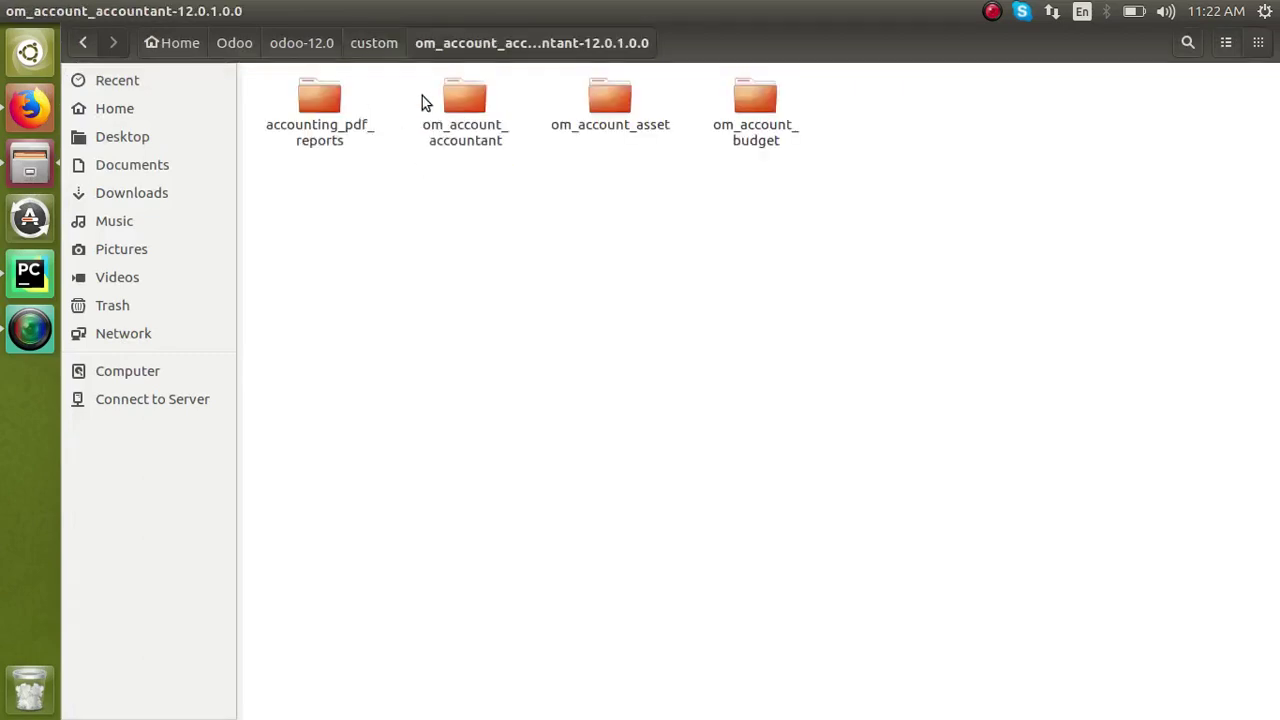
click(378, 45)
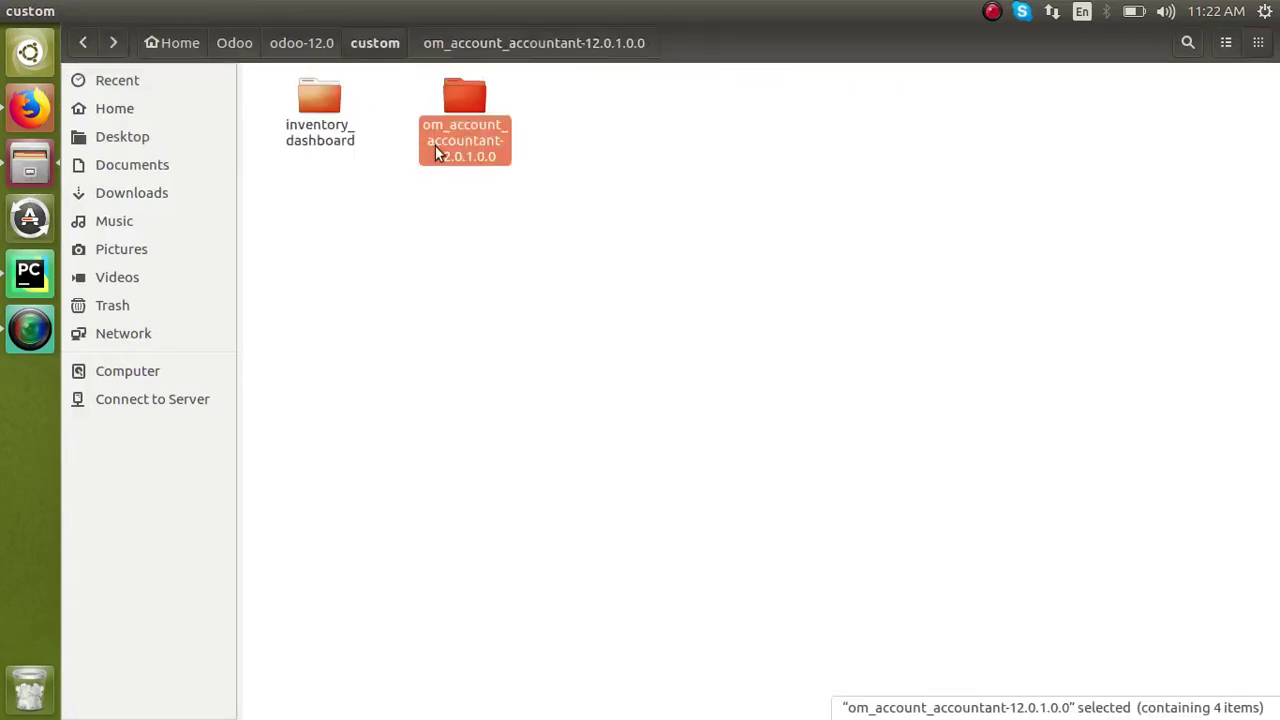
double_click(440, 150)
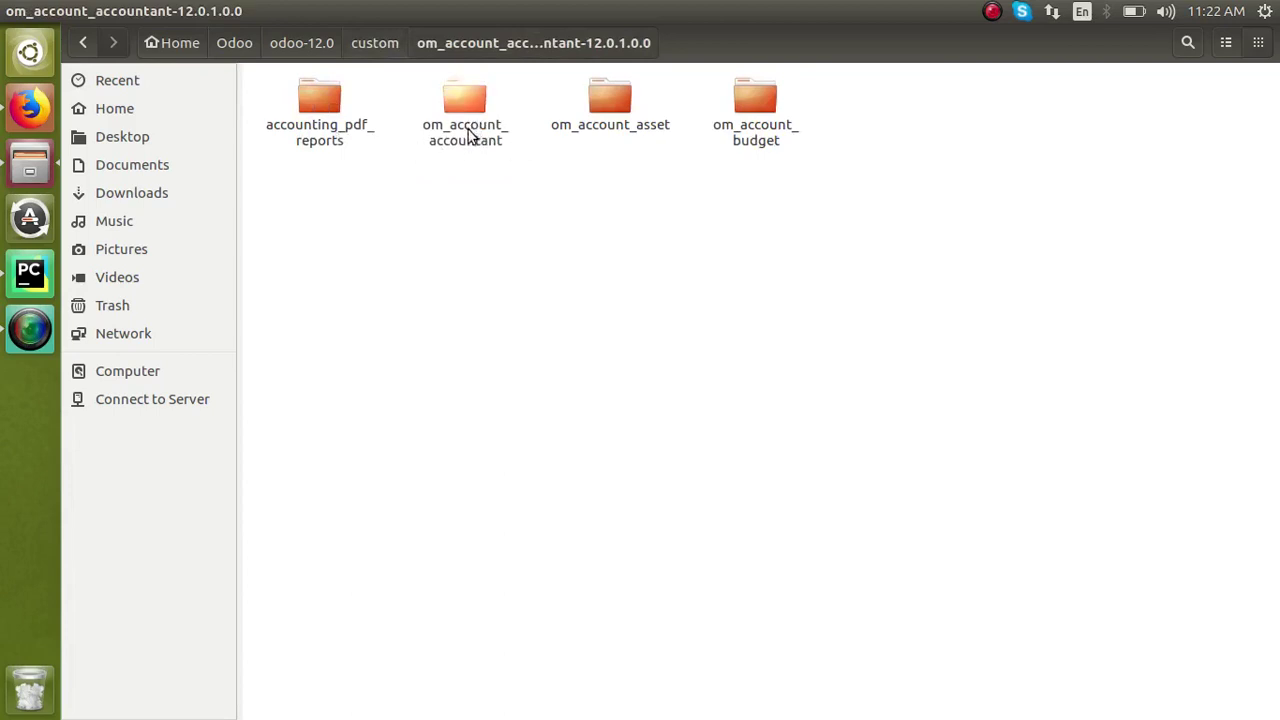
- Glance at the Odoo12 Accounting store page, then return to the file manager
click(27, 110)
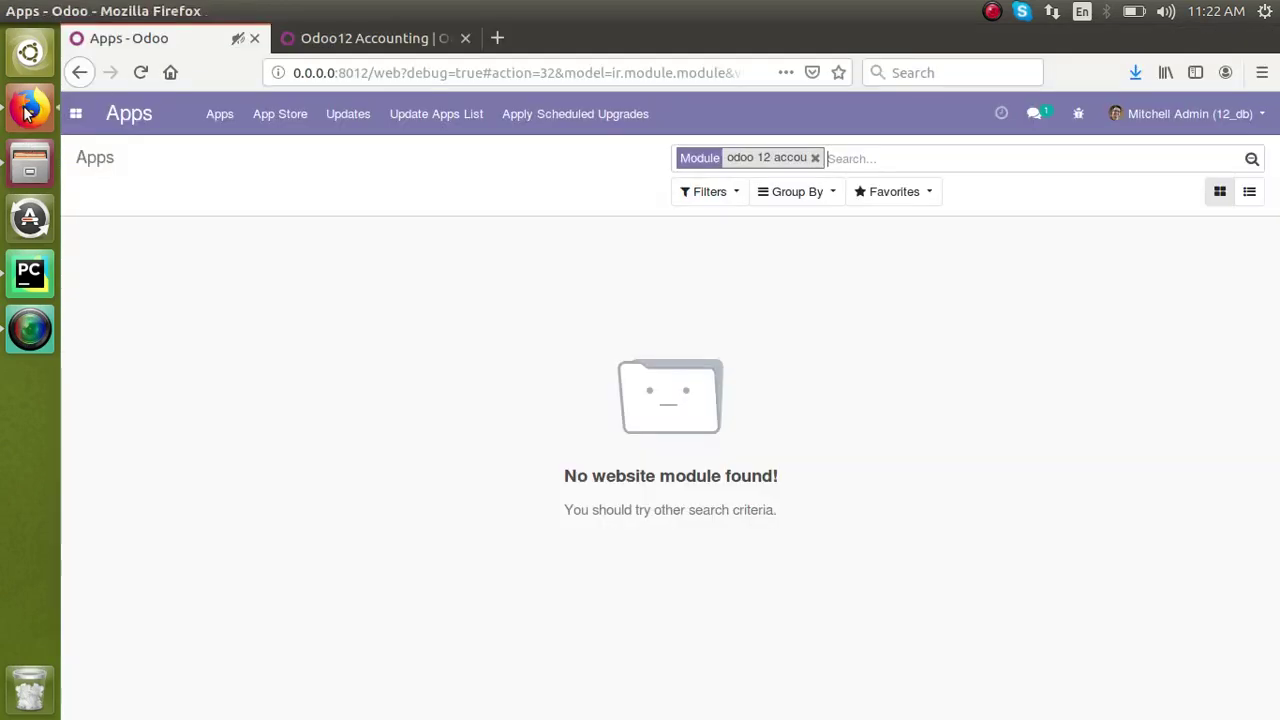
click(311, 40)
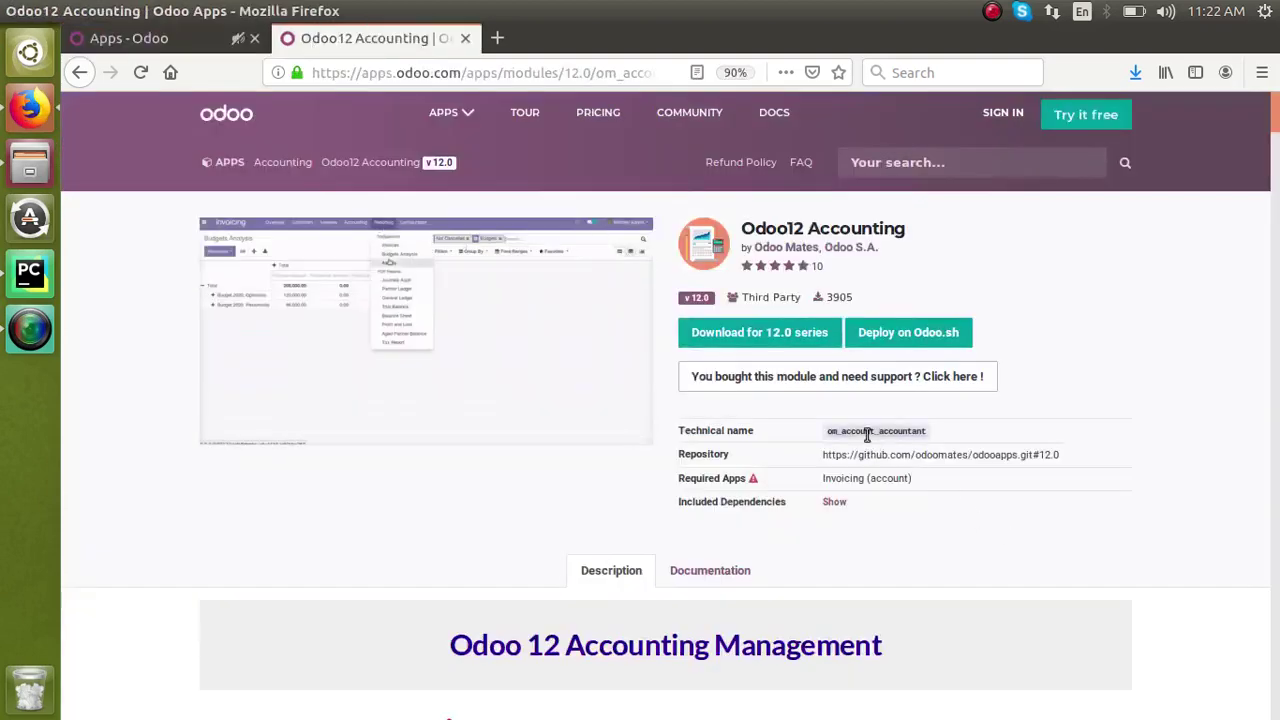
click(36, 166)
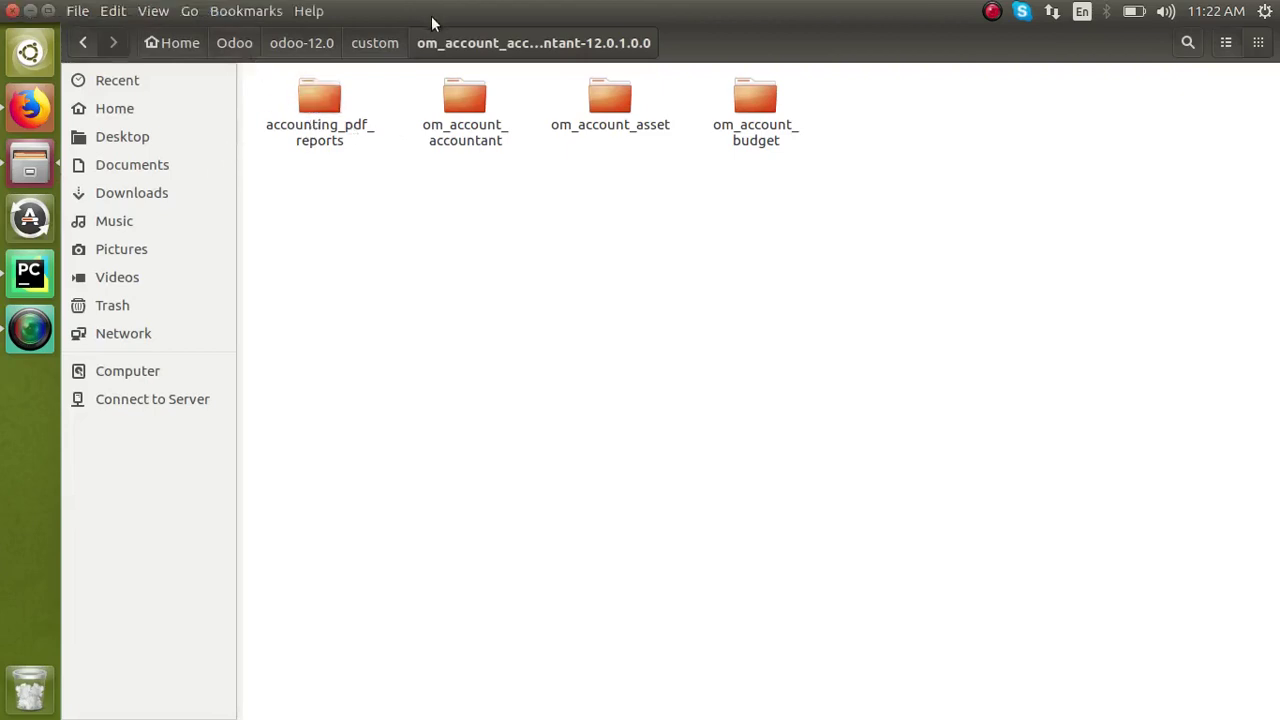
- Permanently delete om_account_accountant-12.0.1.0.0 from custom with Shift+Delete, then open Downloads
click(385, 45)
click(613, 180)
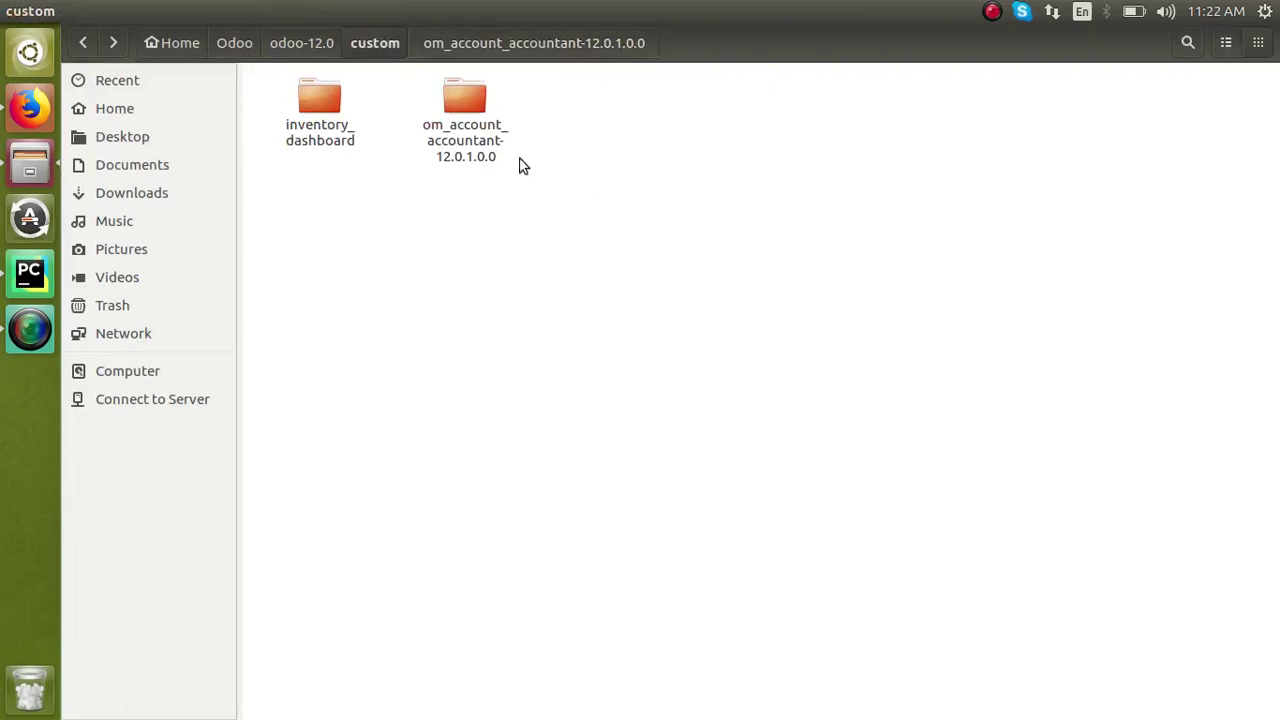
click(487, 132)
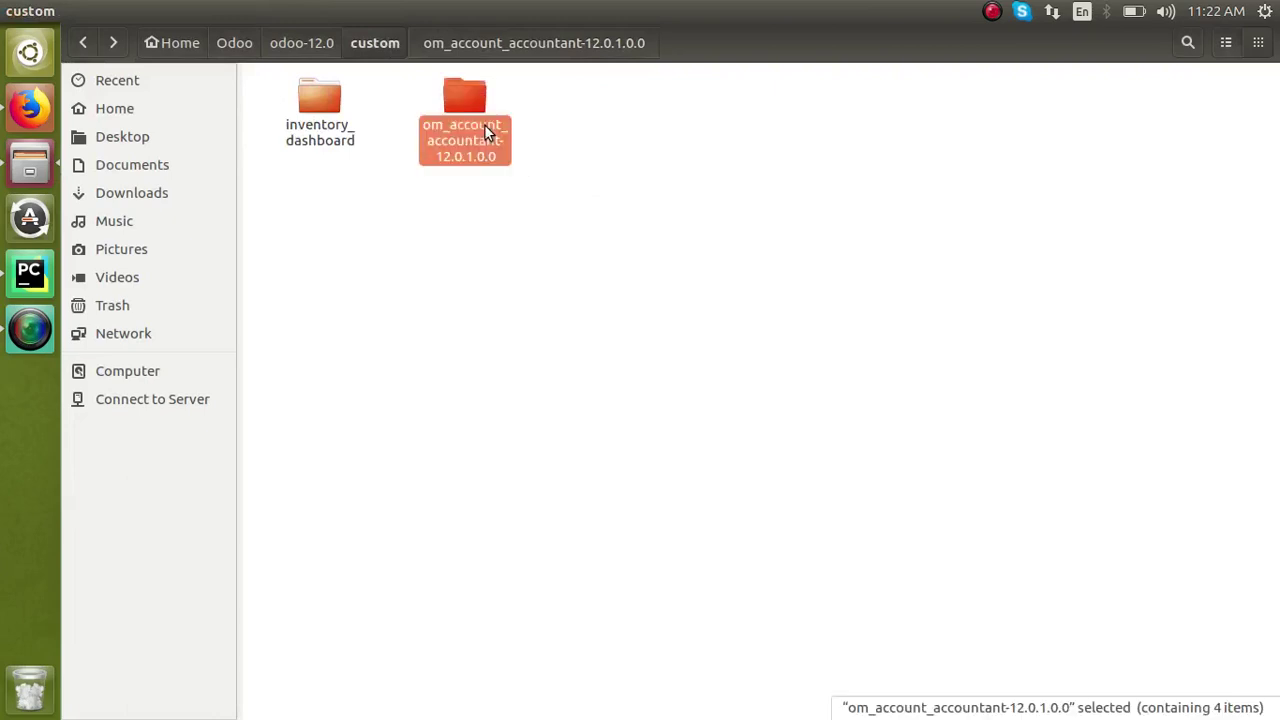
key(shift+Delete)
key(Return)
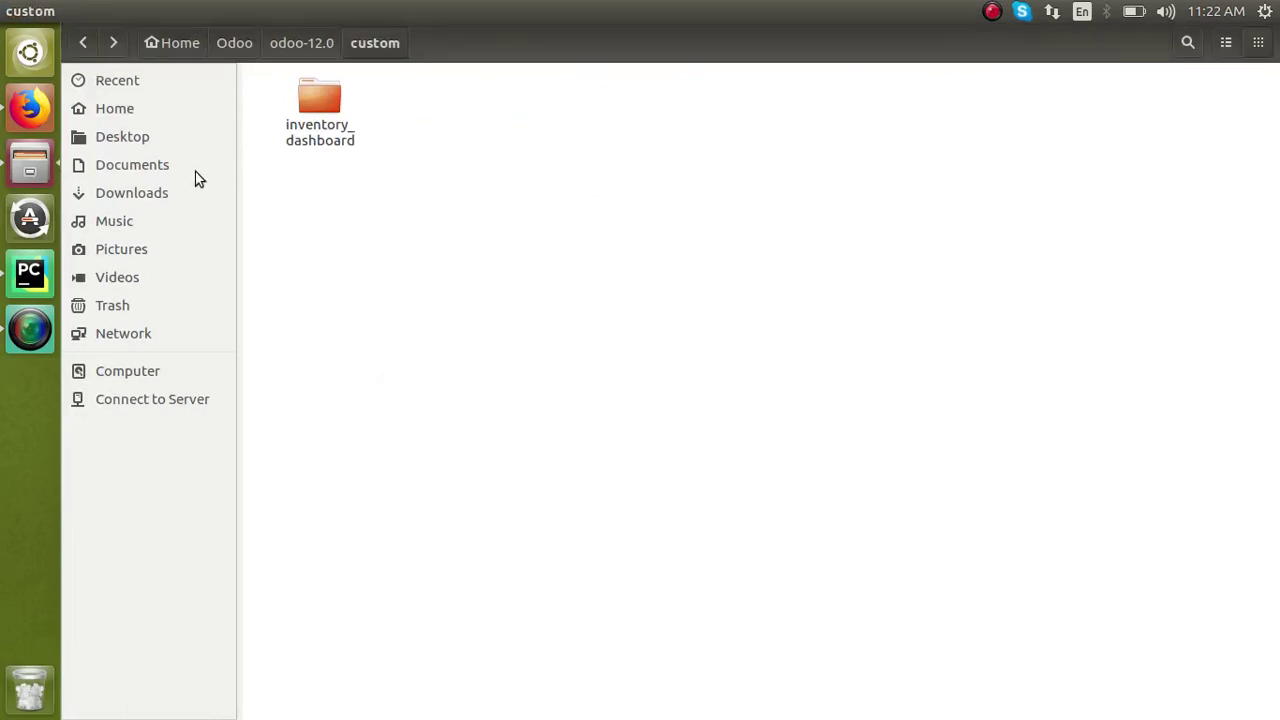
click(188, 190)
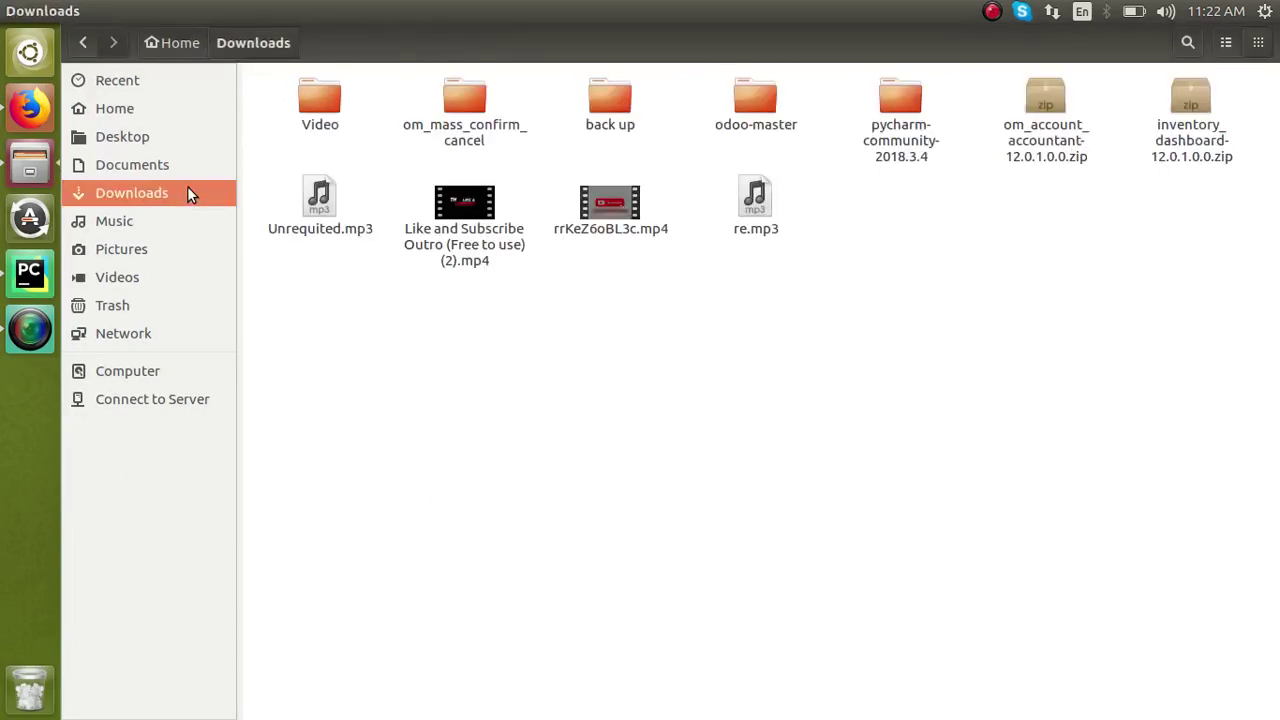
- Extract the accountant zip in Downloads and cut its four extracted module folders
right_click(1045, 146)
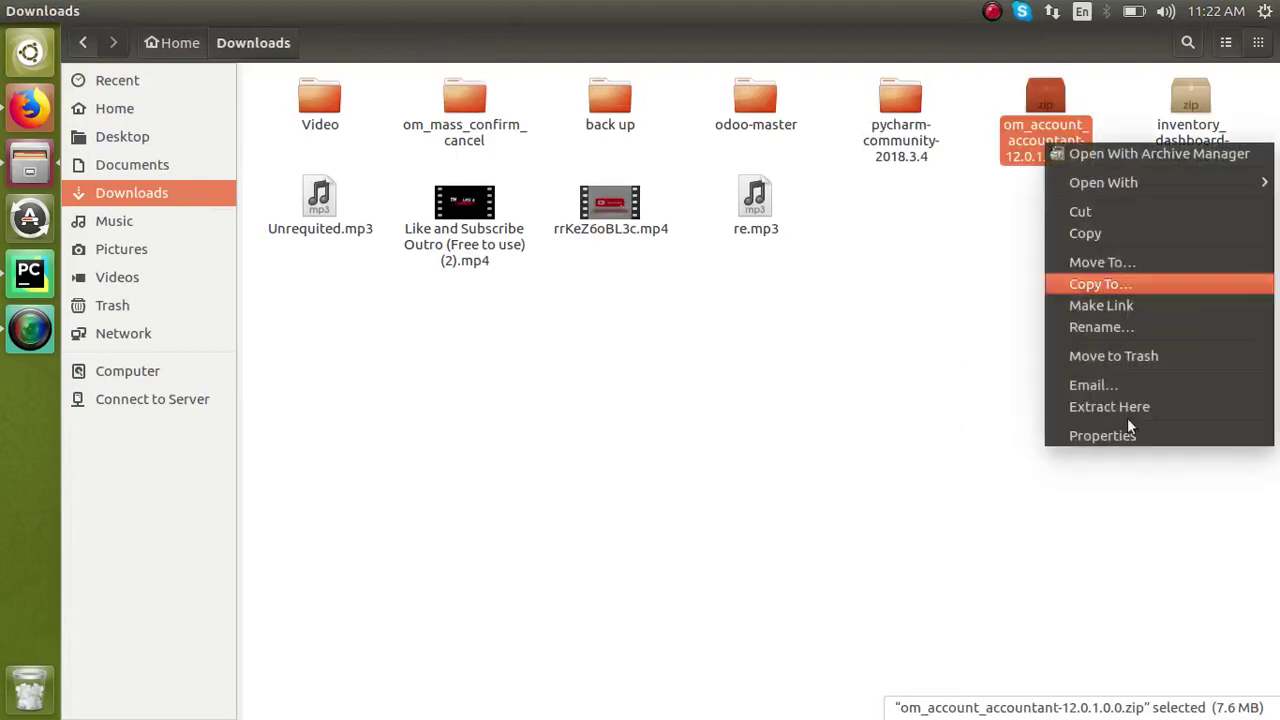
click(1108, 407)
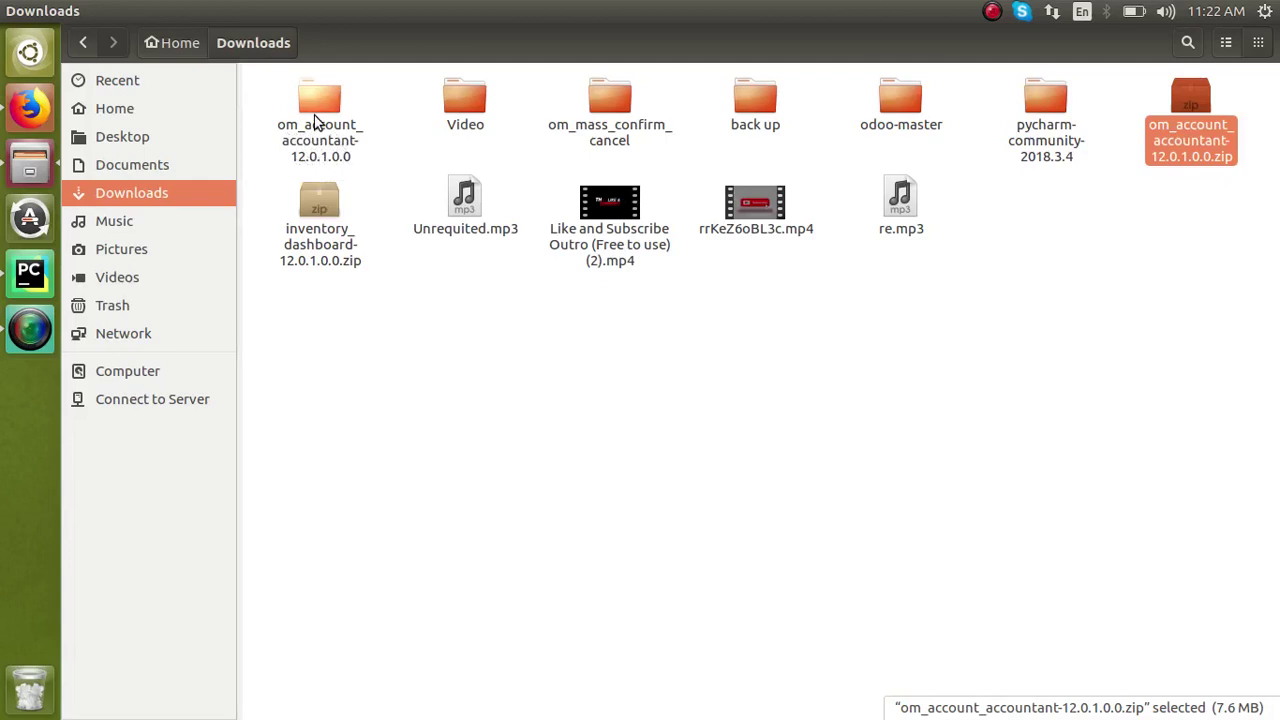
double_click(314, 120)
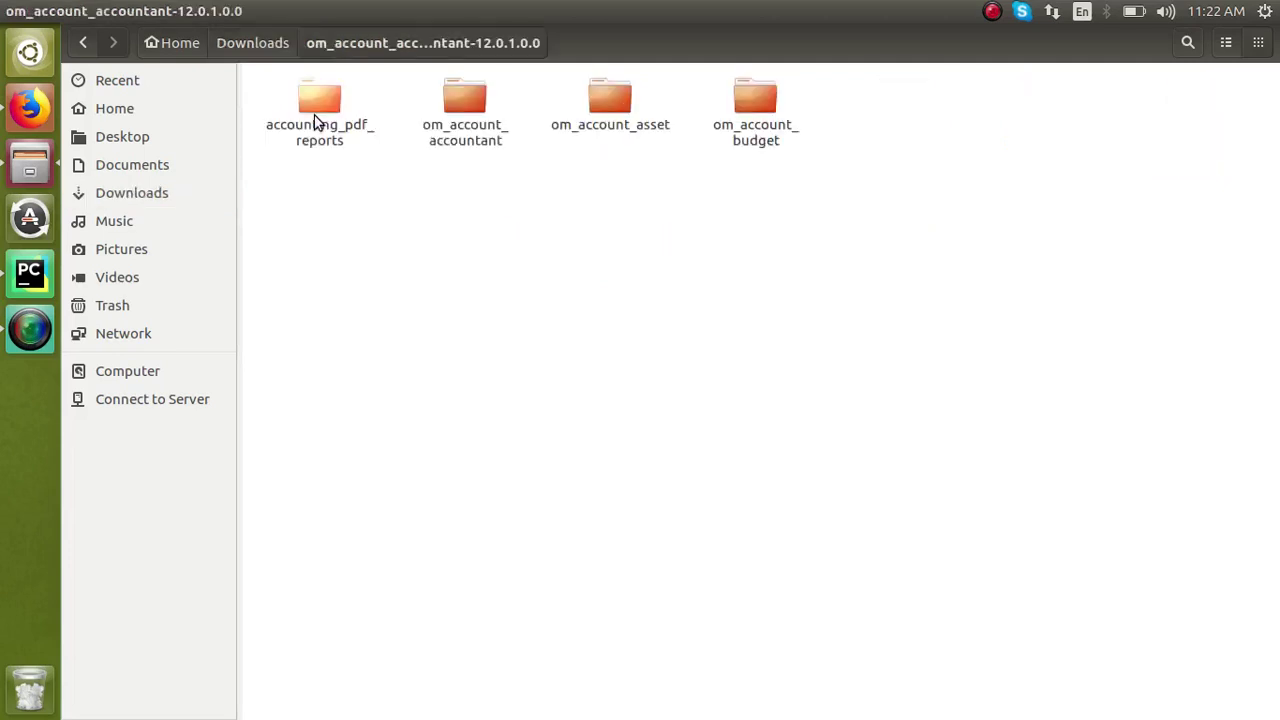
drag(306, 97, 376, 107)
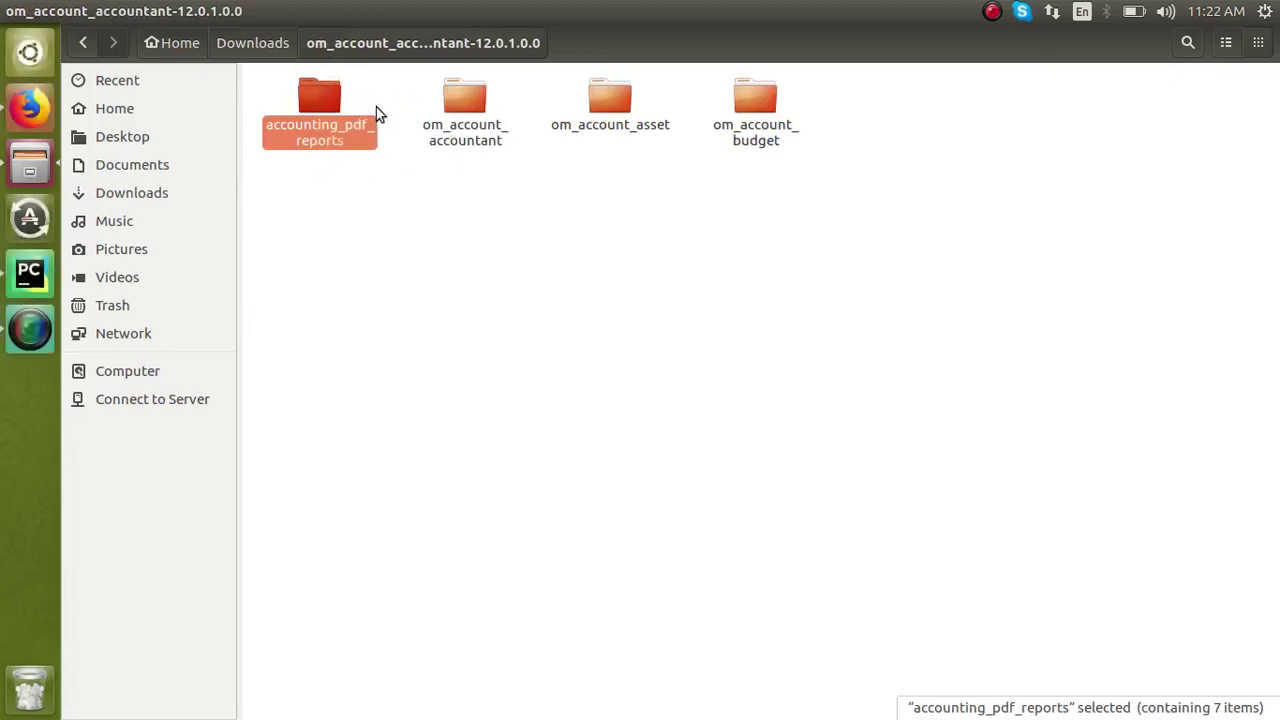
click(290, 95)
drag(258, 75, 767, 138)
right_click(742, 121)
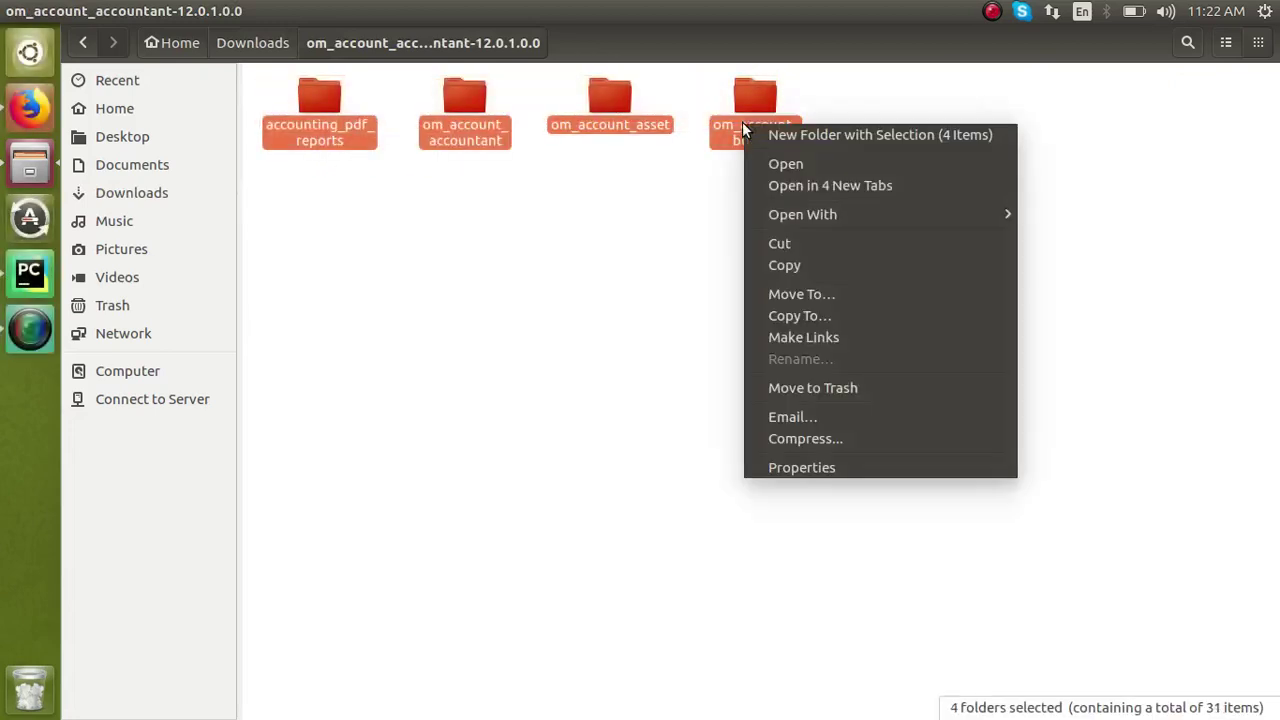
click(790, 243)
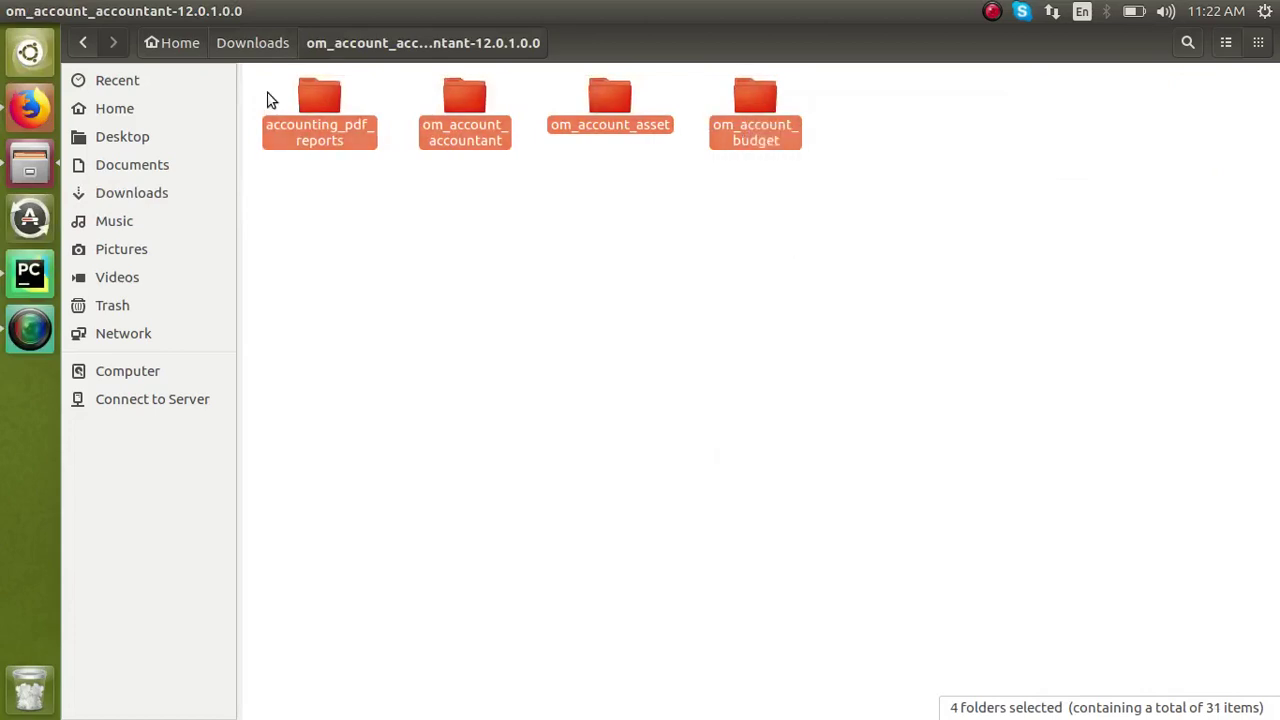
- Paste the four folders into Odoo/odoo-12.0/custom alongside inventory_dashboard
click(210, 117)
double_click(900, 100)
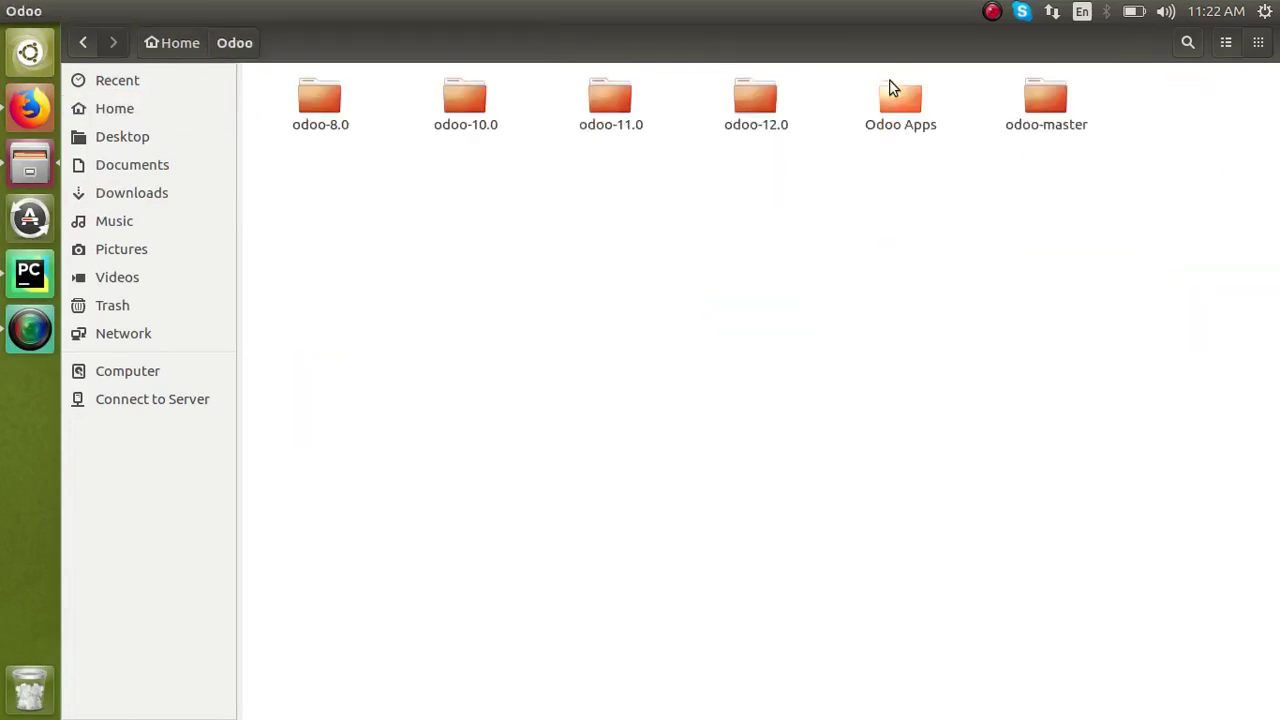
double_click(771, 106)
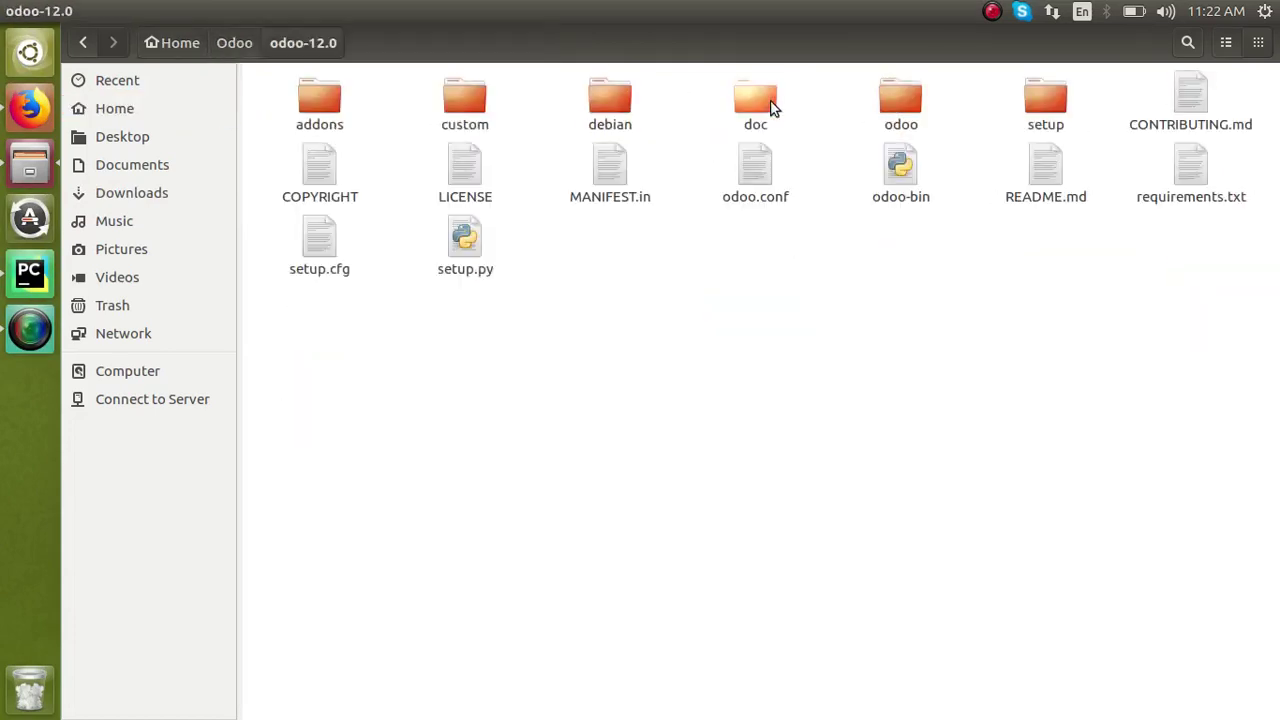
click(463, 125)
double_click(463, 125)
right_click(483, 194)
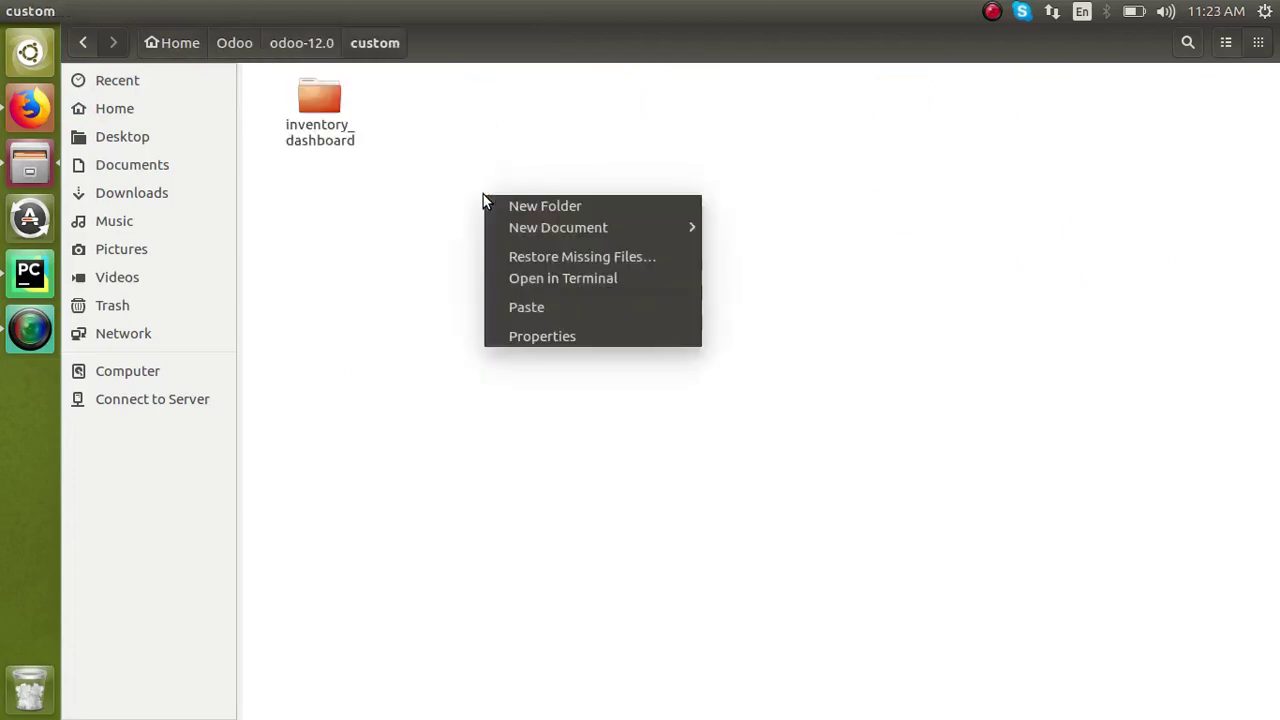
click(543, 308)
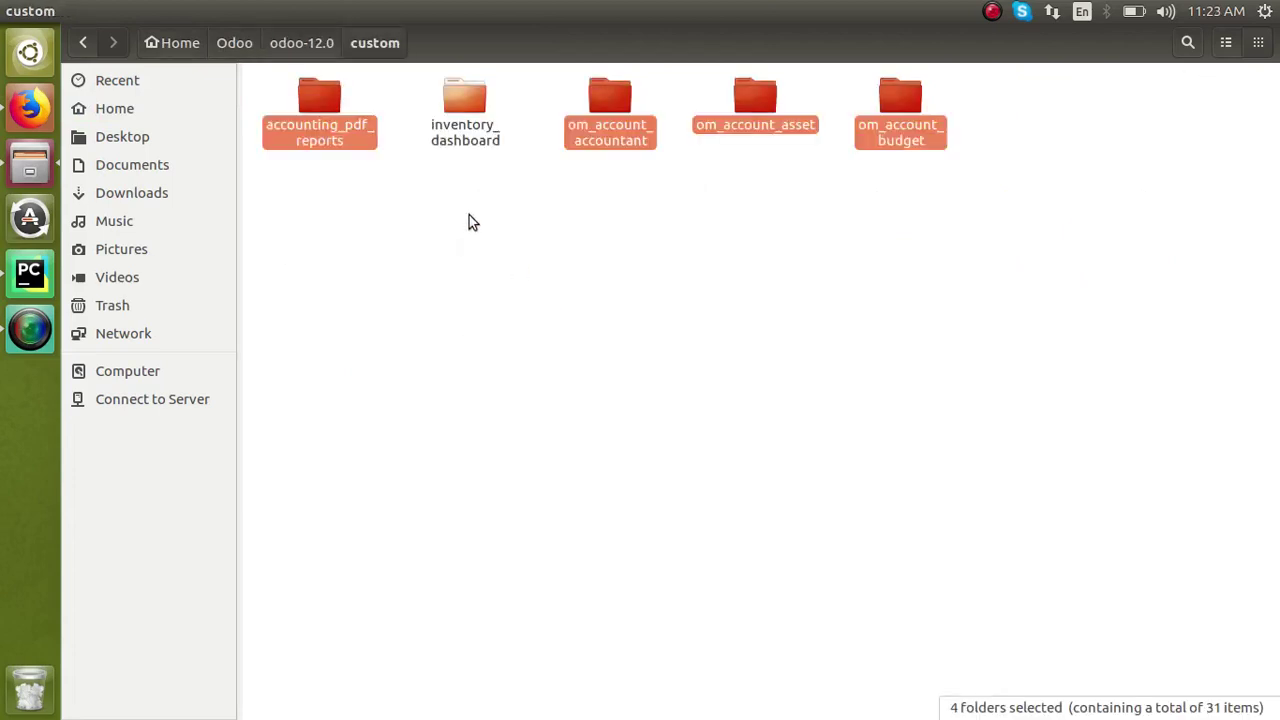
click(603, 220)
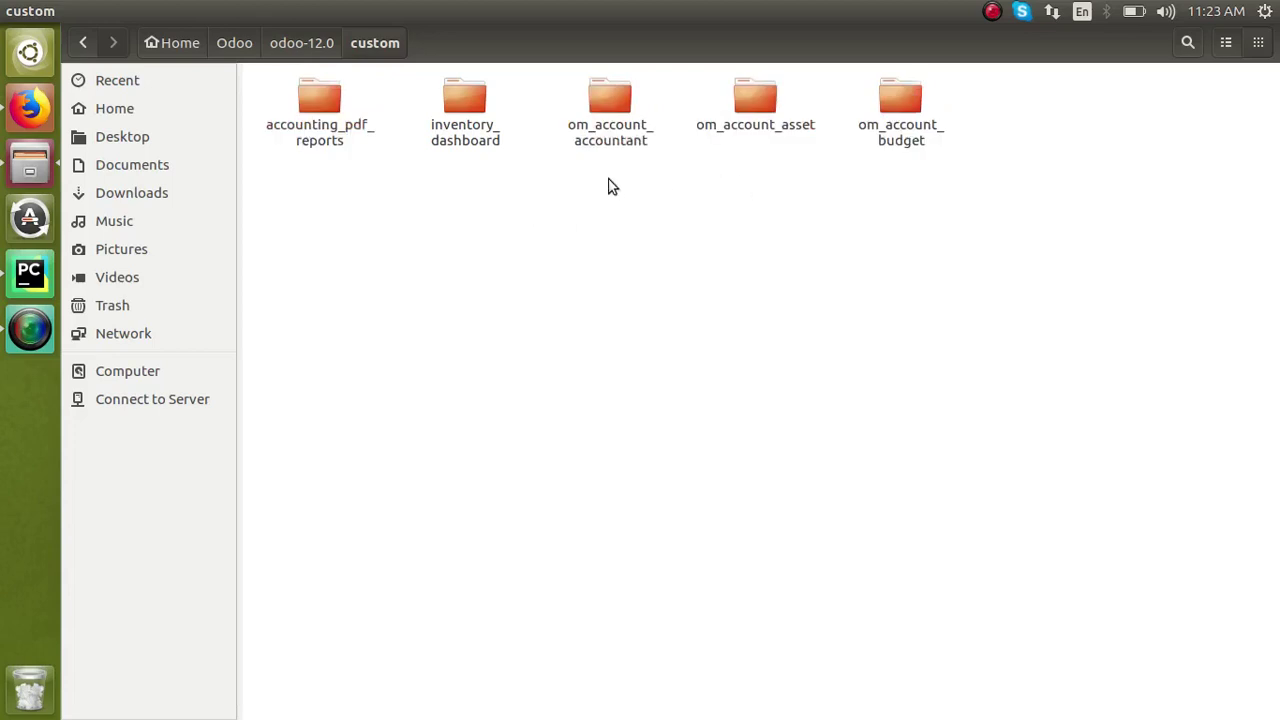
- Restart the server with Run 'odoo12' from PyCharm's Run menu
click(26, 282)
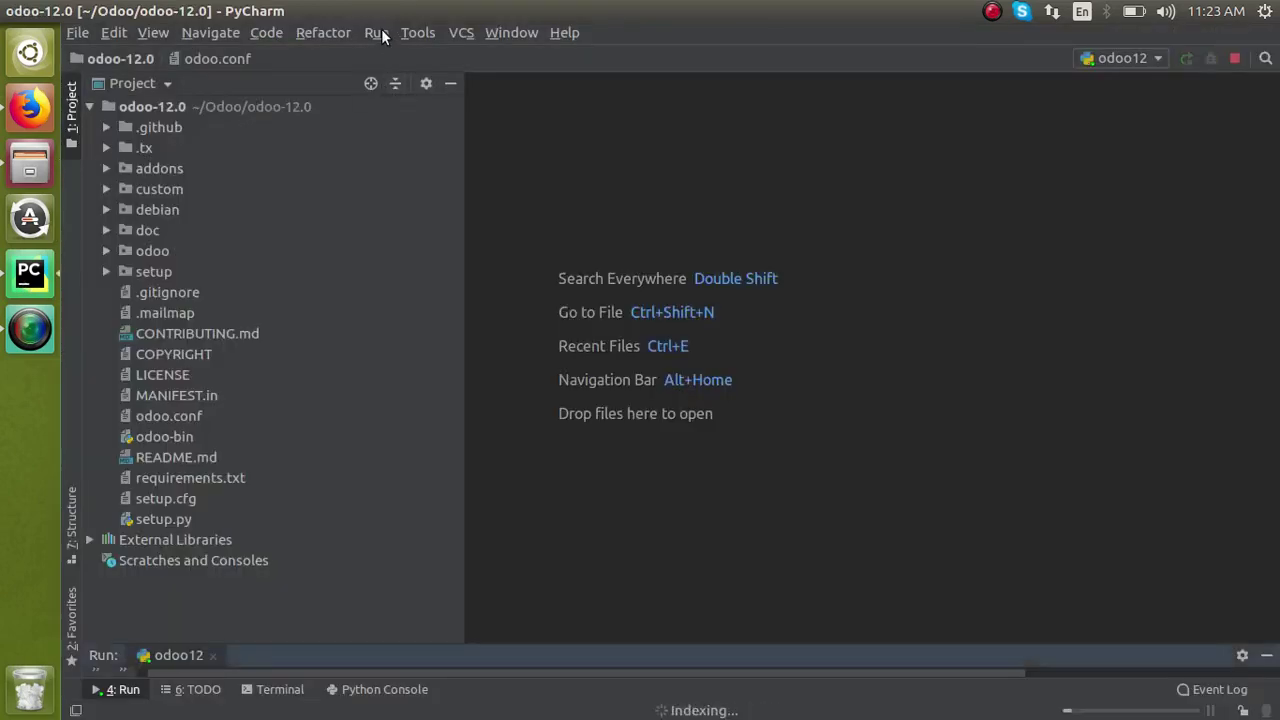
click(379, 30)
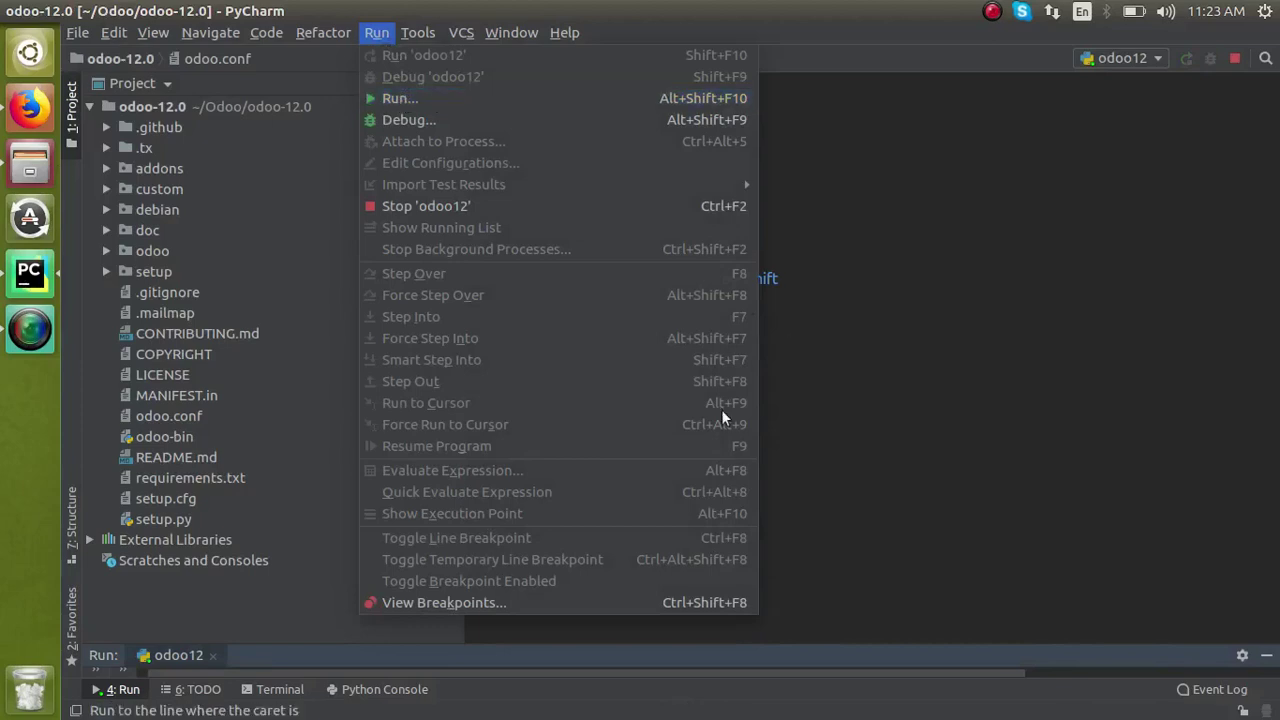
click(1055, 193)
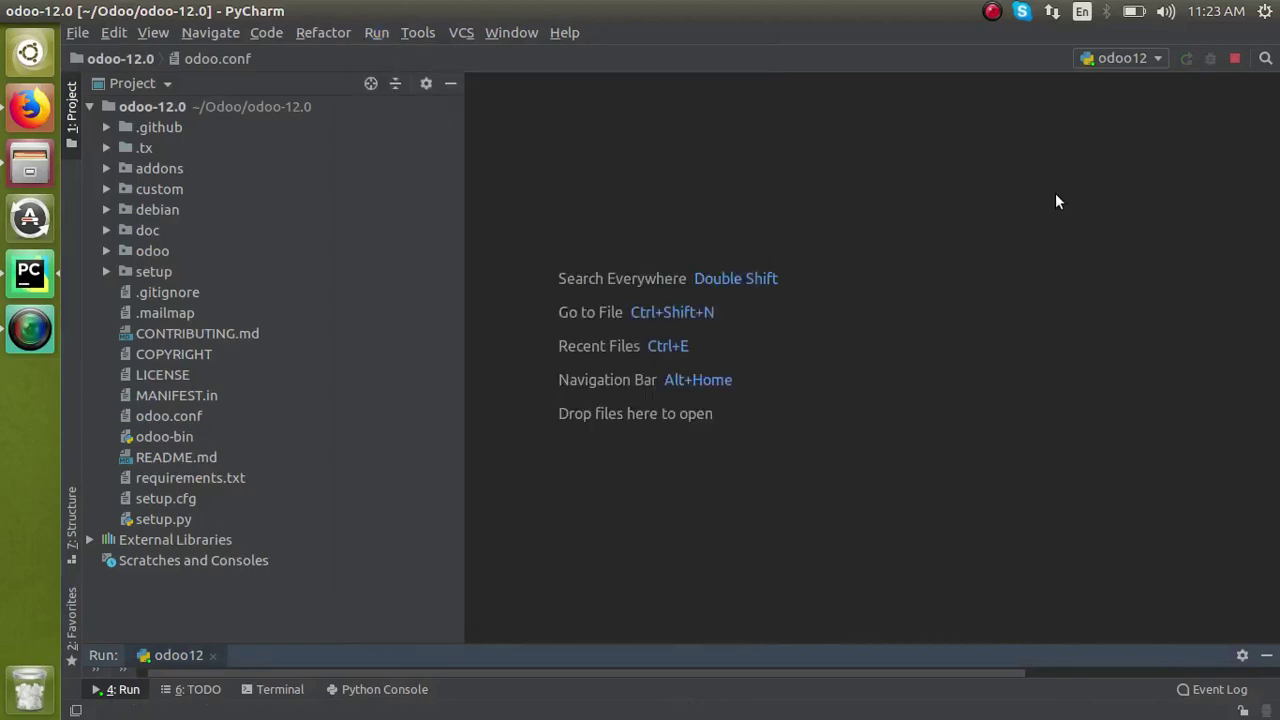
click(386, 31)
click(399, 61)
click(30, 106)
- Update the apps list in the local Odoo Apps page
click(171, 38)
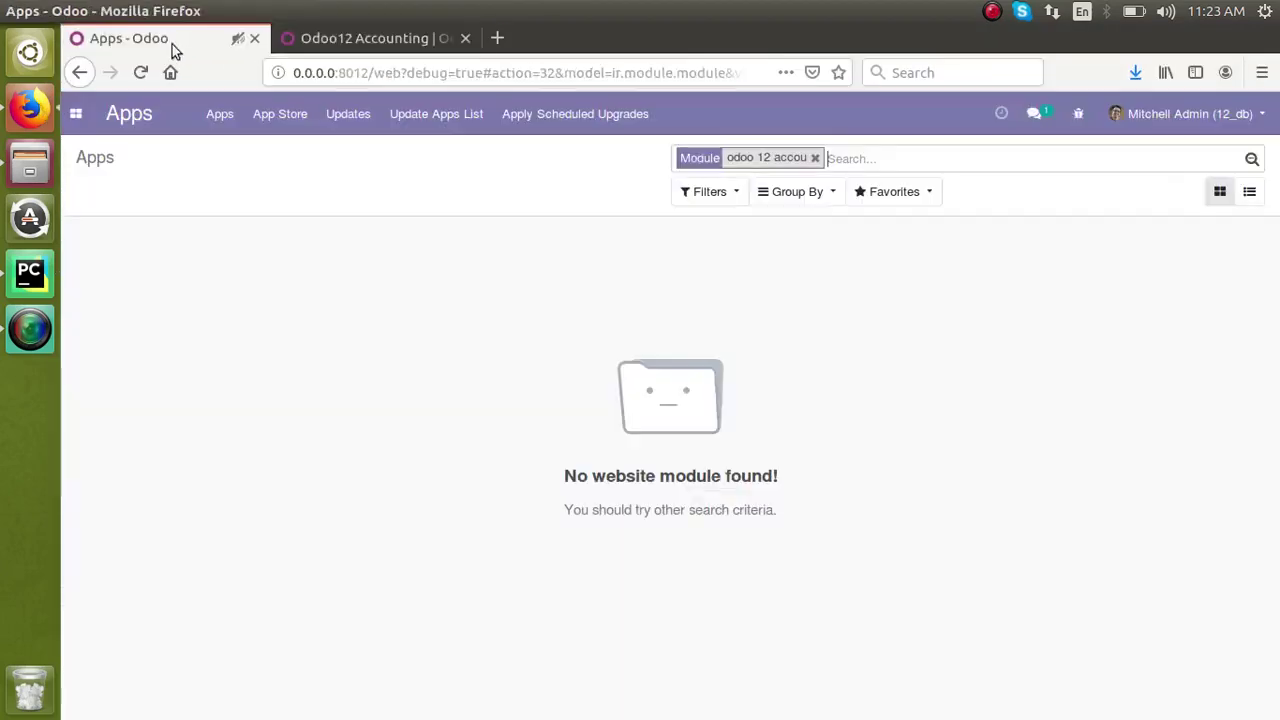
click(436, 115)
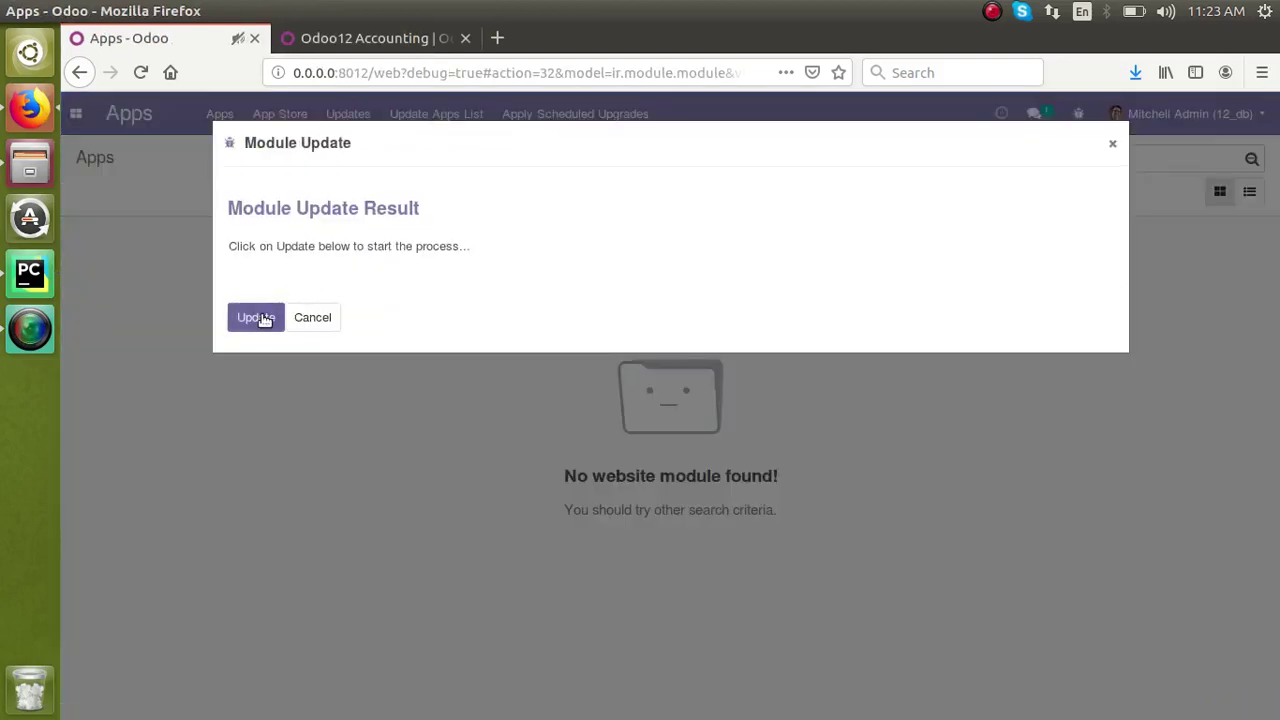
click(263, 318)
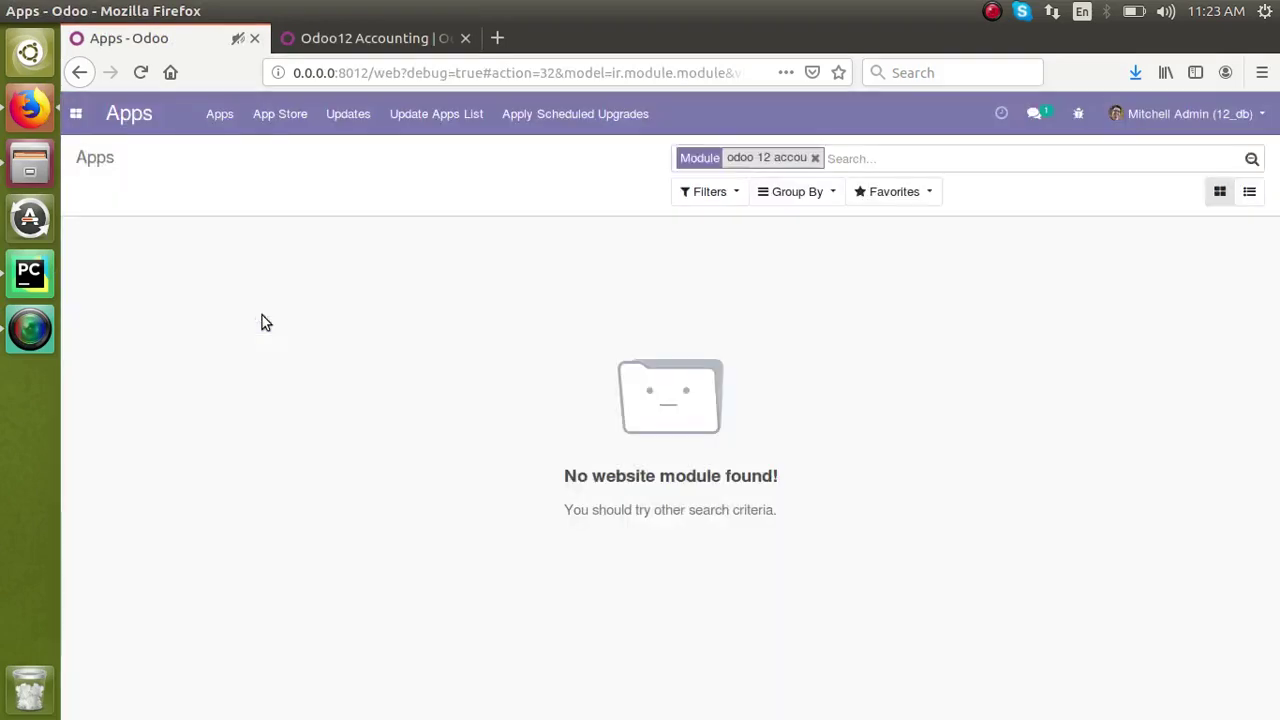
- Search modules for 'odoo 12 acc' to reveal Odoo 12 Accounting PDF Reports
click(816, 158)
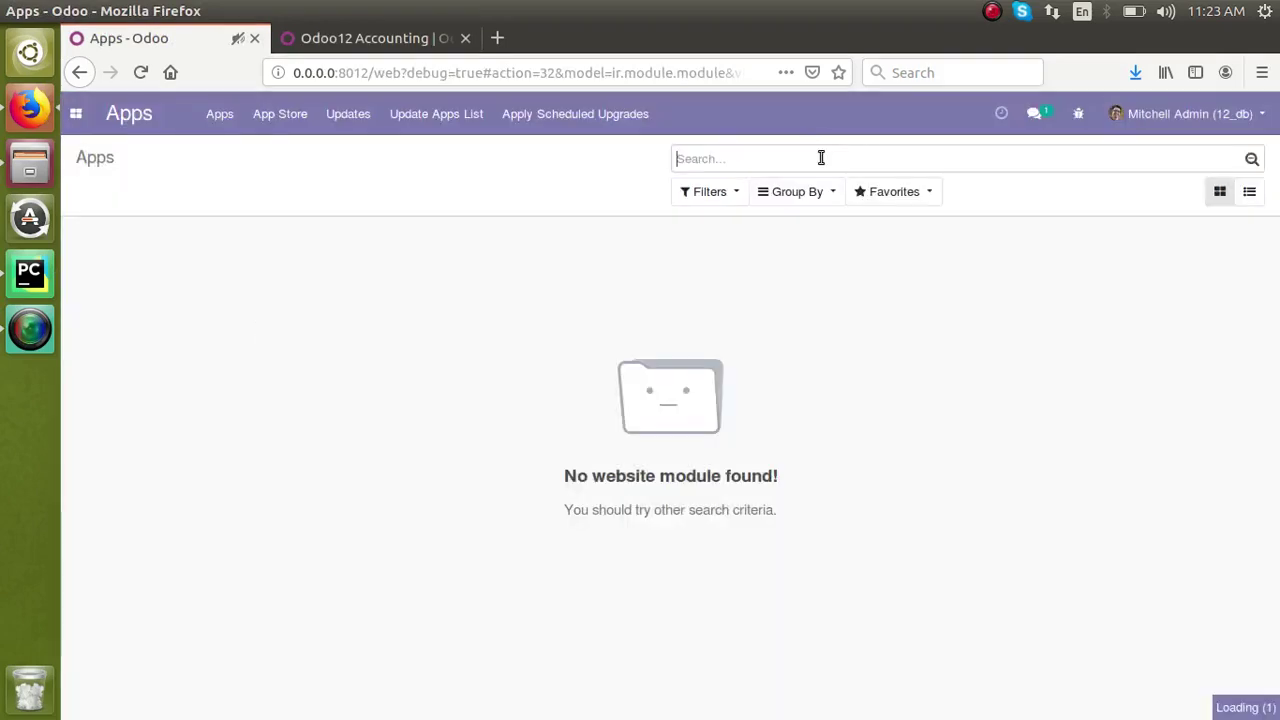
text(odoo1 1)
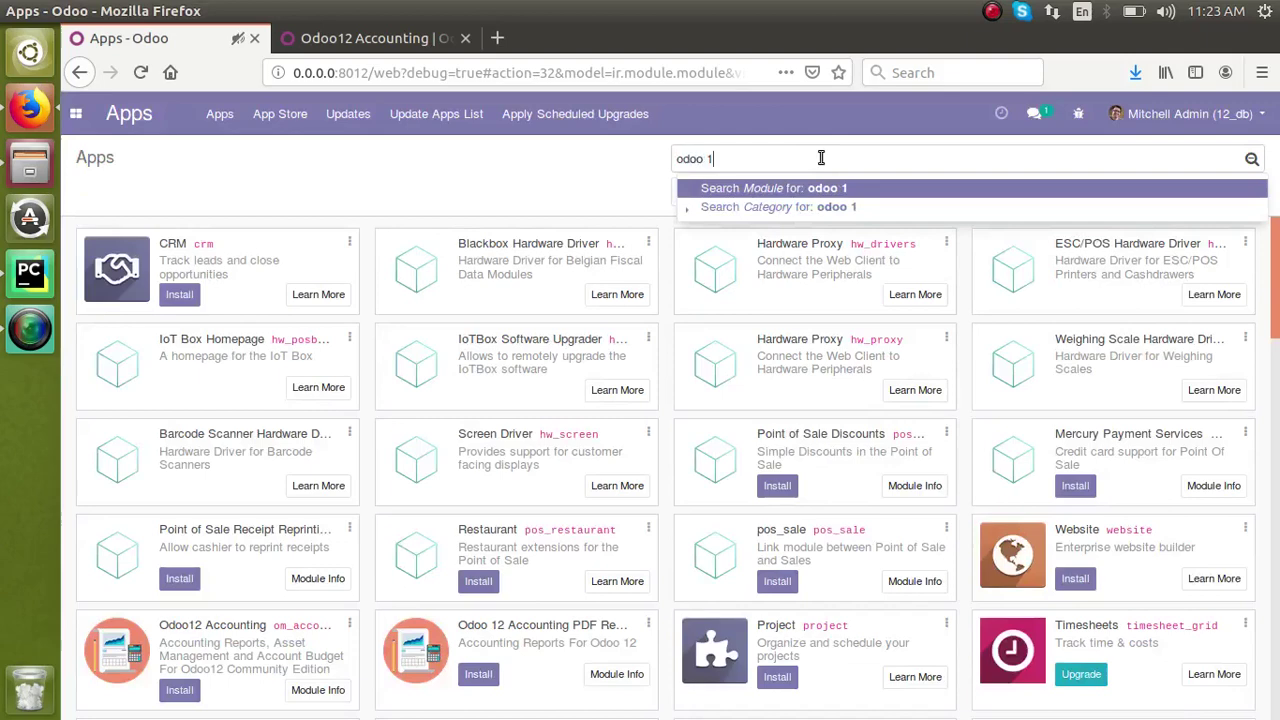
text(3acc)
key(Return)
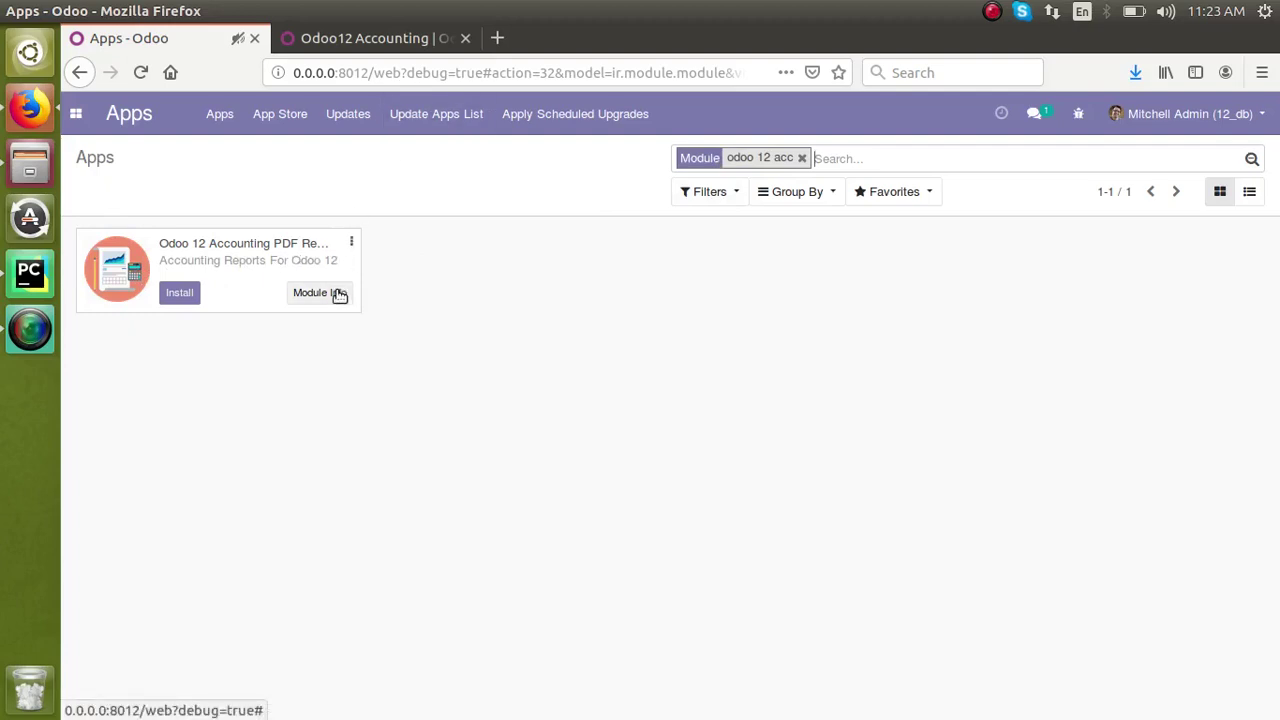
- Look up and copy the exact module title 'Odoo12 Accounting' from the store page
click(338, 294)
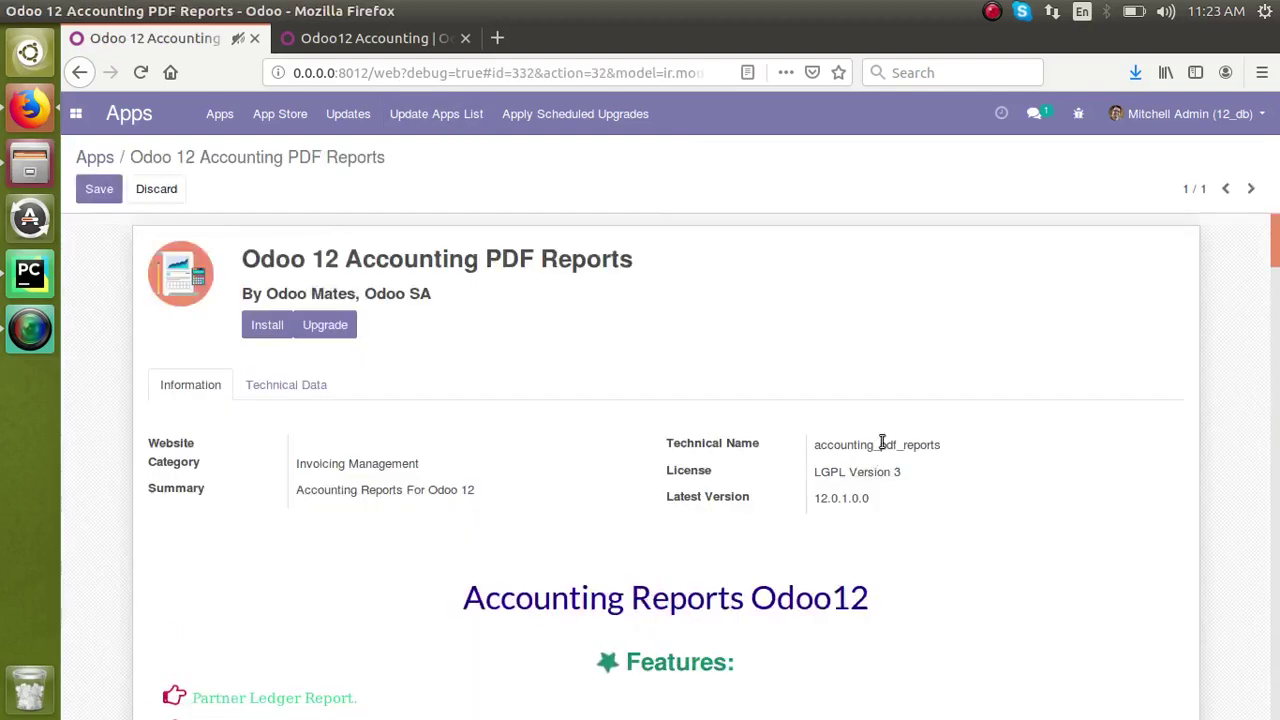
click(401, 40)
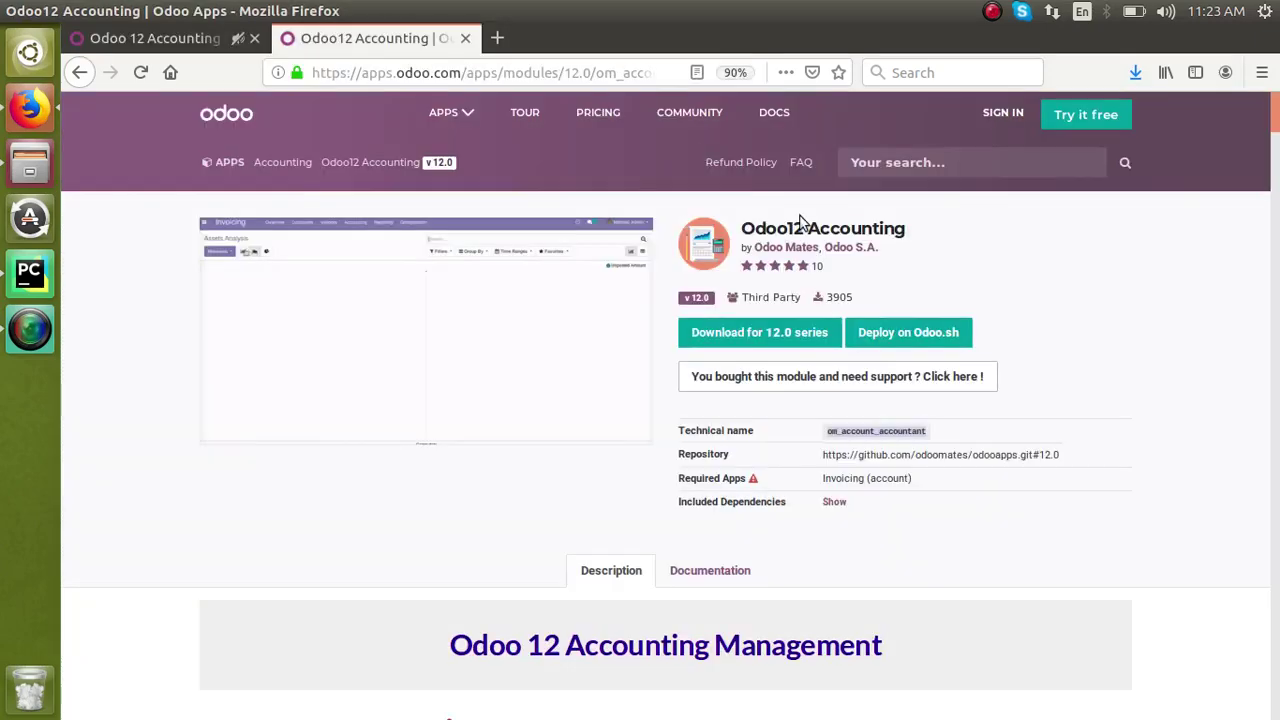
triple_click(808, 222)
key(ctrl+c)
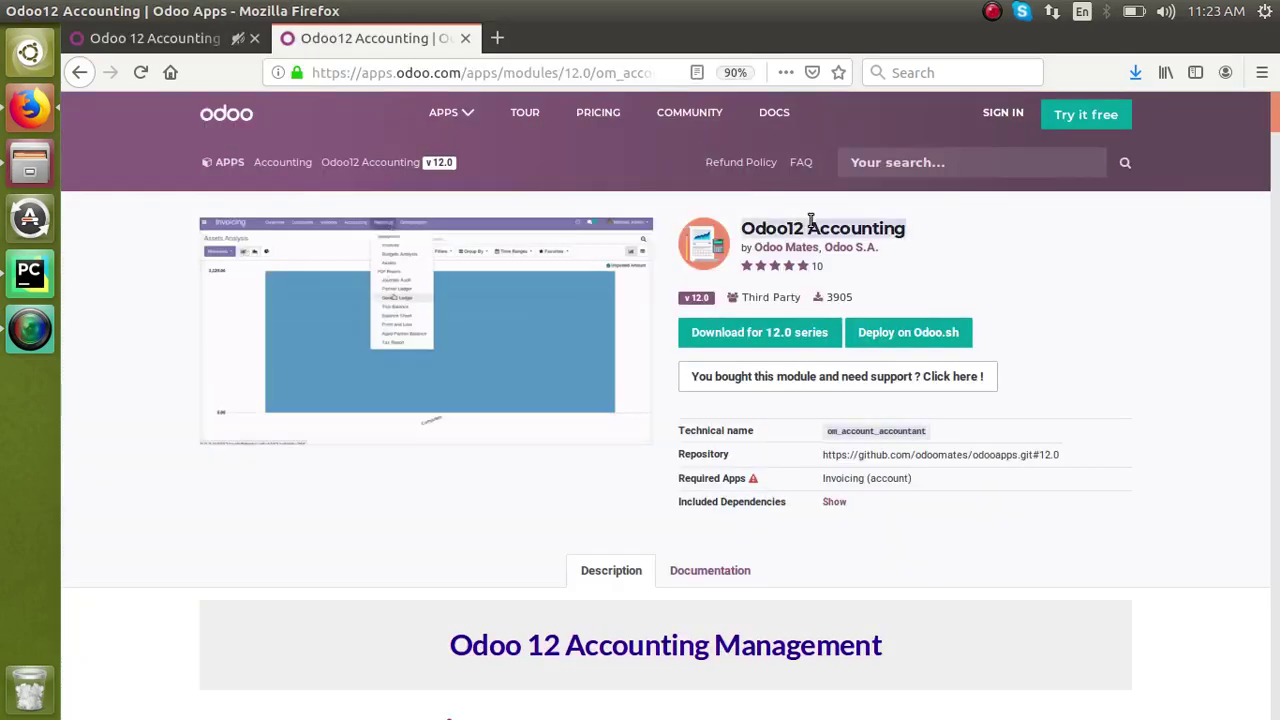
- Replace the apps filter with 'Odoo12 Accounting', leaving only the om_account_accountant module
click(163, 39)
click(95, 157)
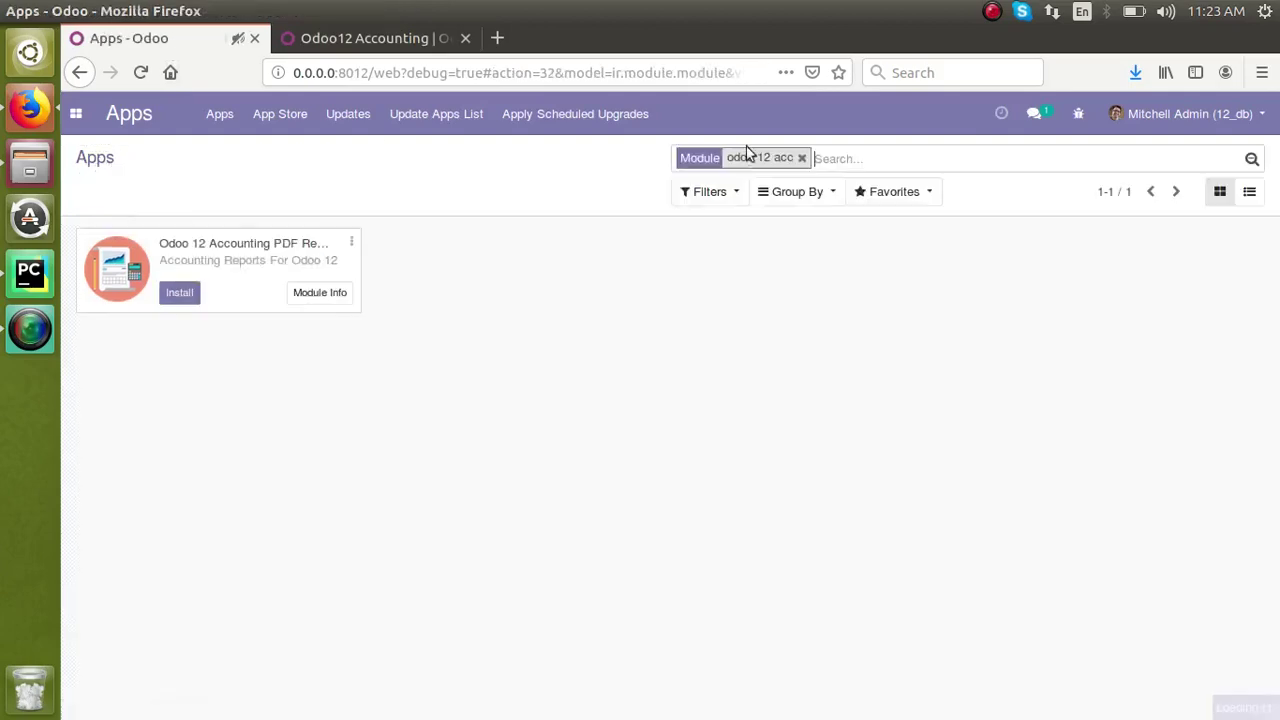
click(801, 158)
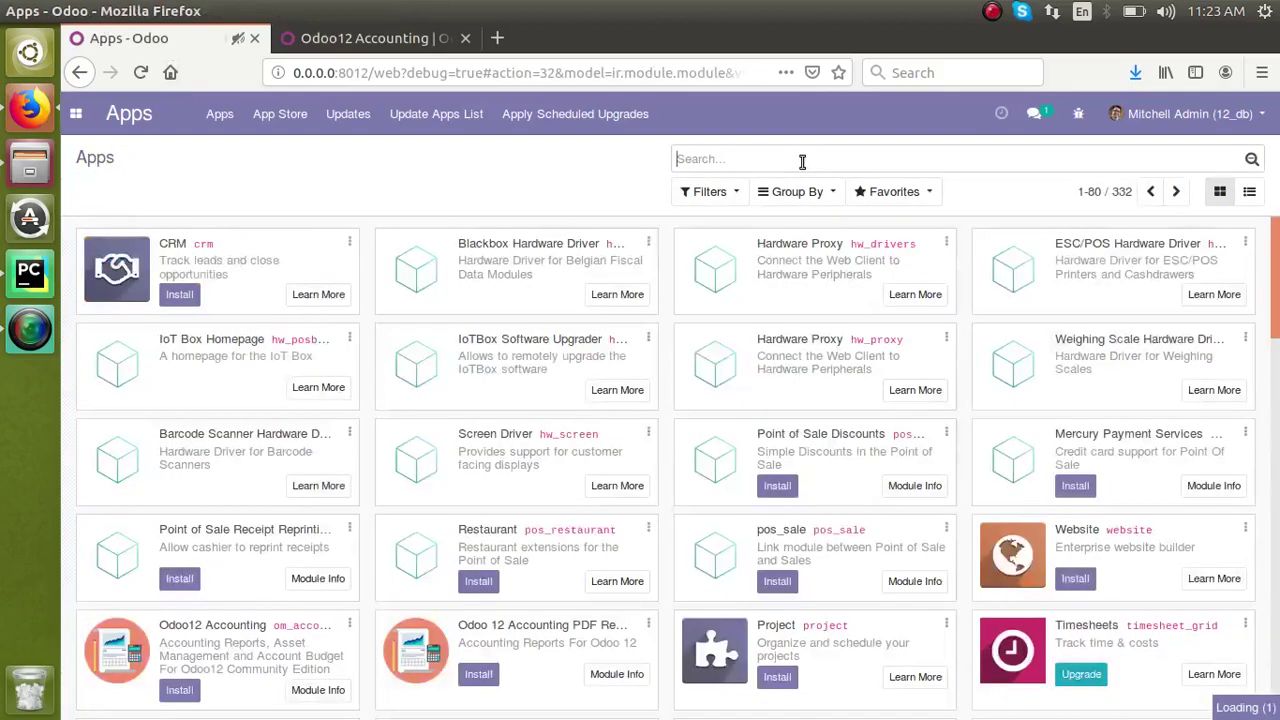
key(ctrl+v)
key(Return)
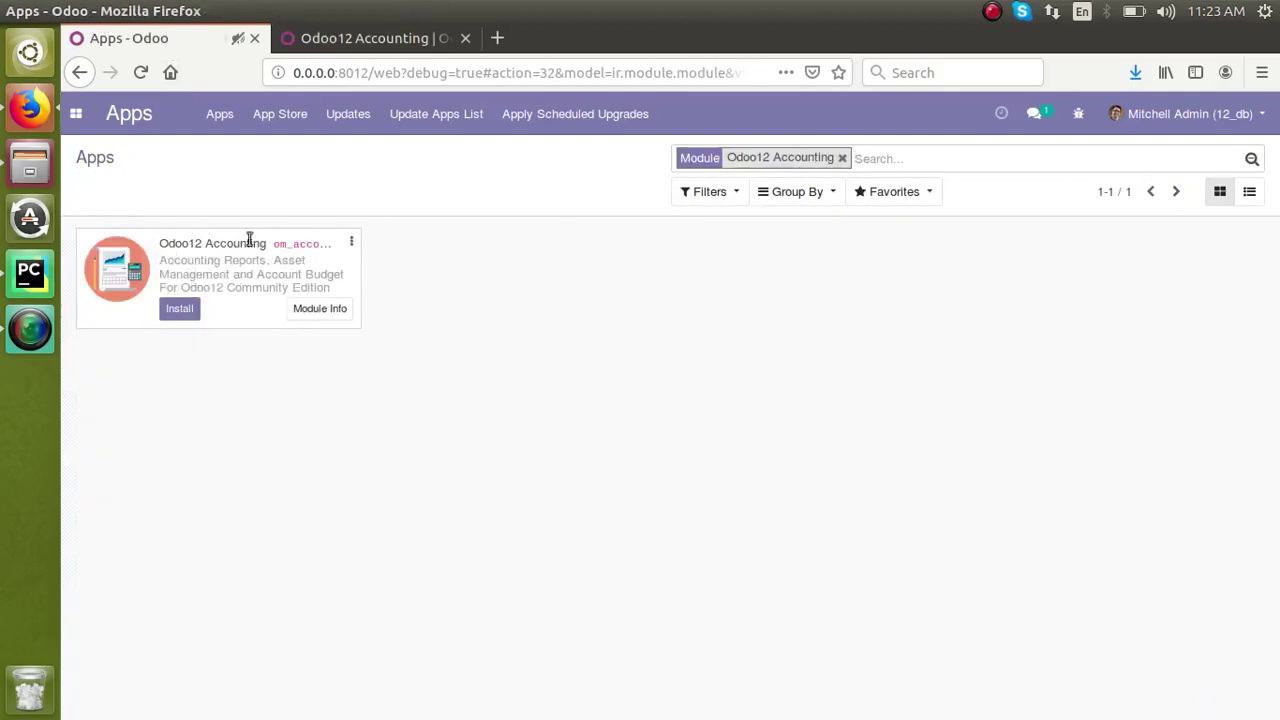
click(335, 40)
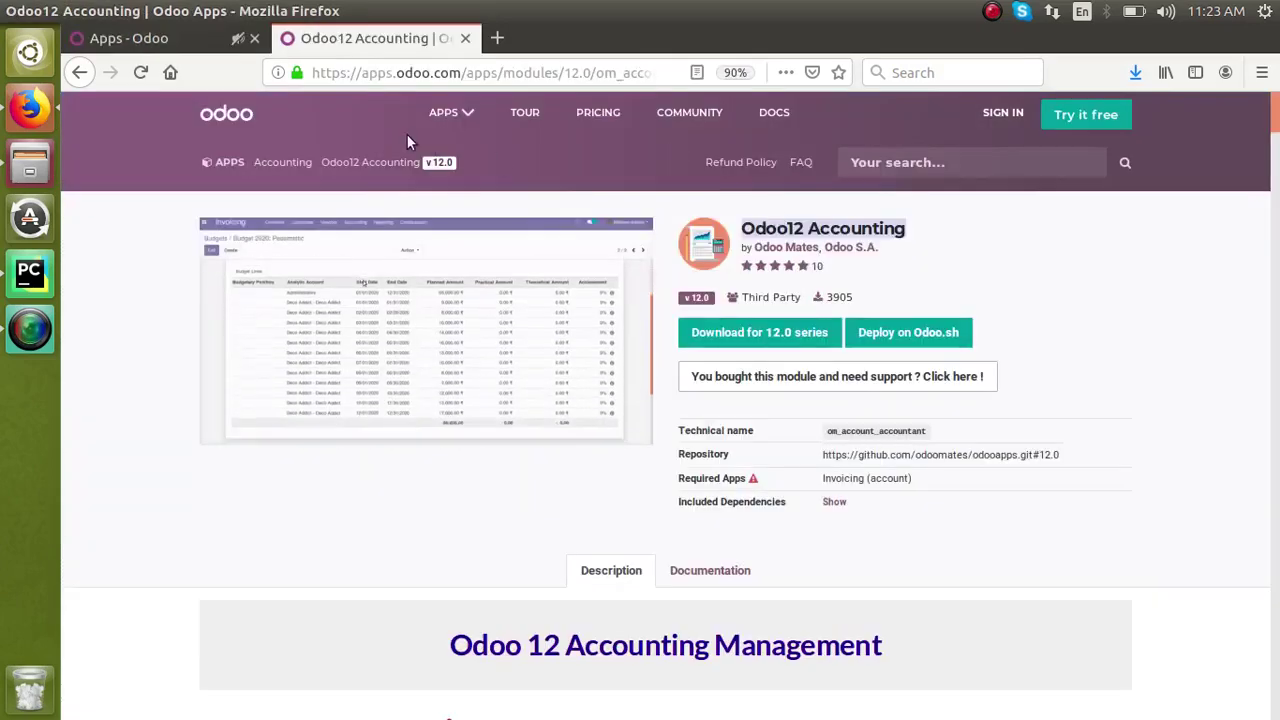
click(160, 44)
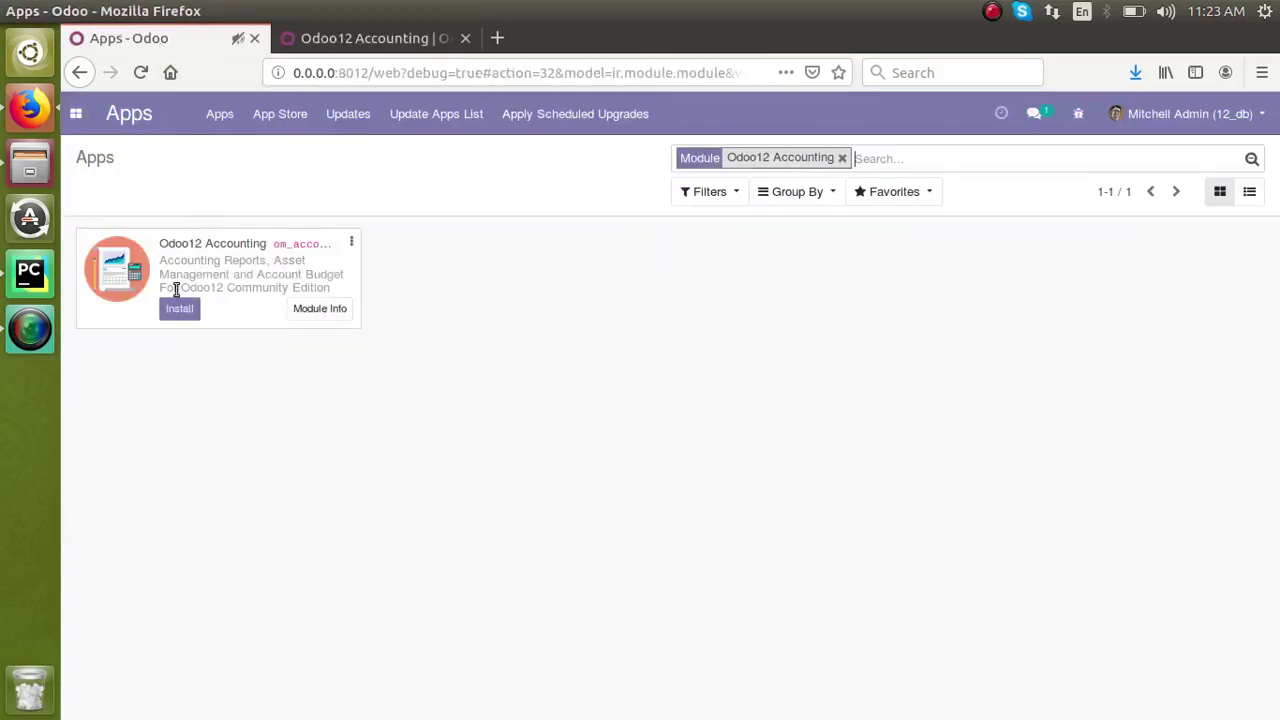
- Install the Odoo12 Accounting module from its card in the filtered Apps list
click(176, 310)
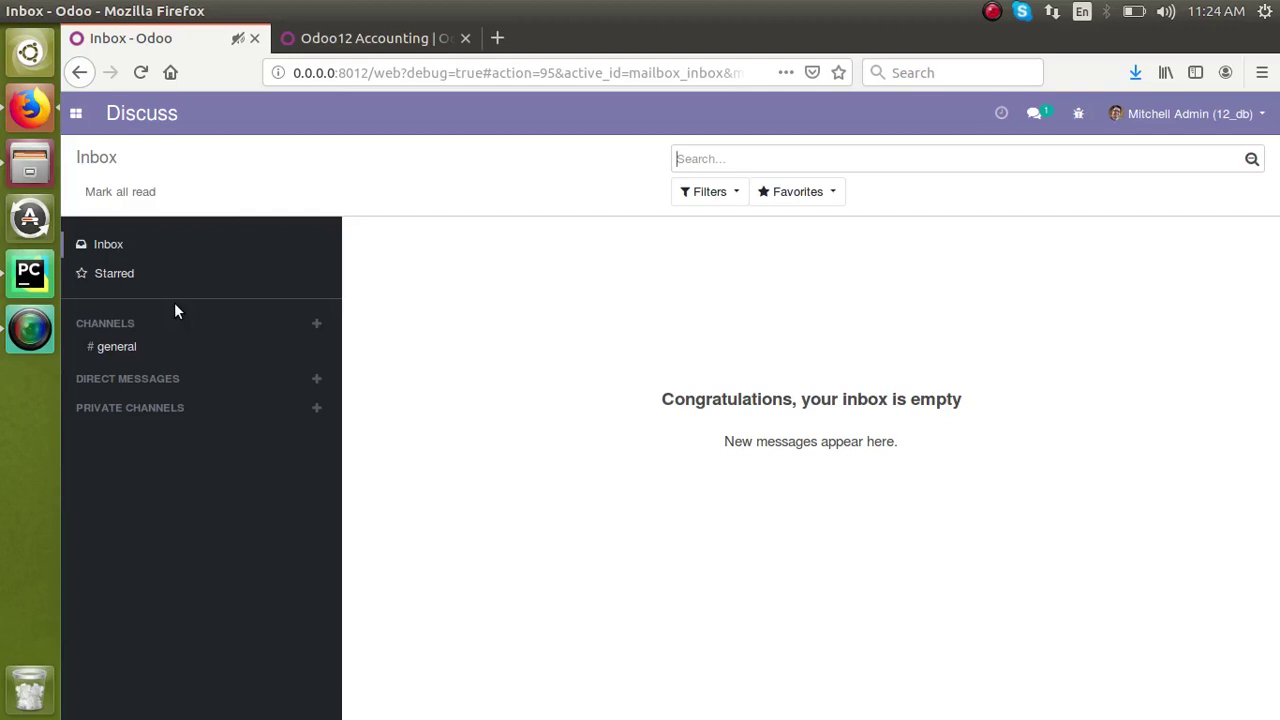
- Reopen Apps and filter modules by 'odoo12' to see Odoo12 Accounting marked Installed
click(75, 113)
click(133, 229)
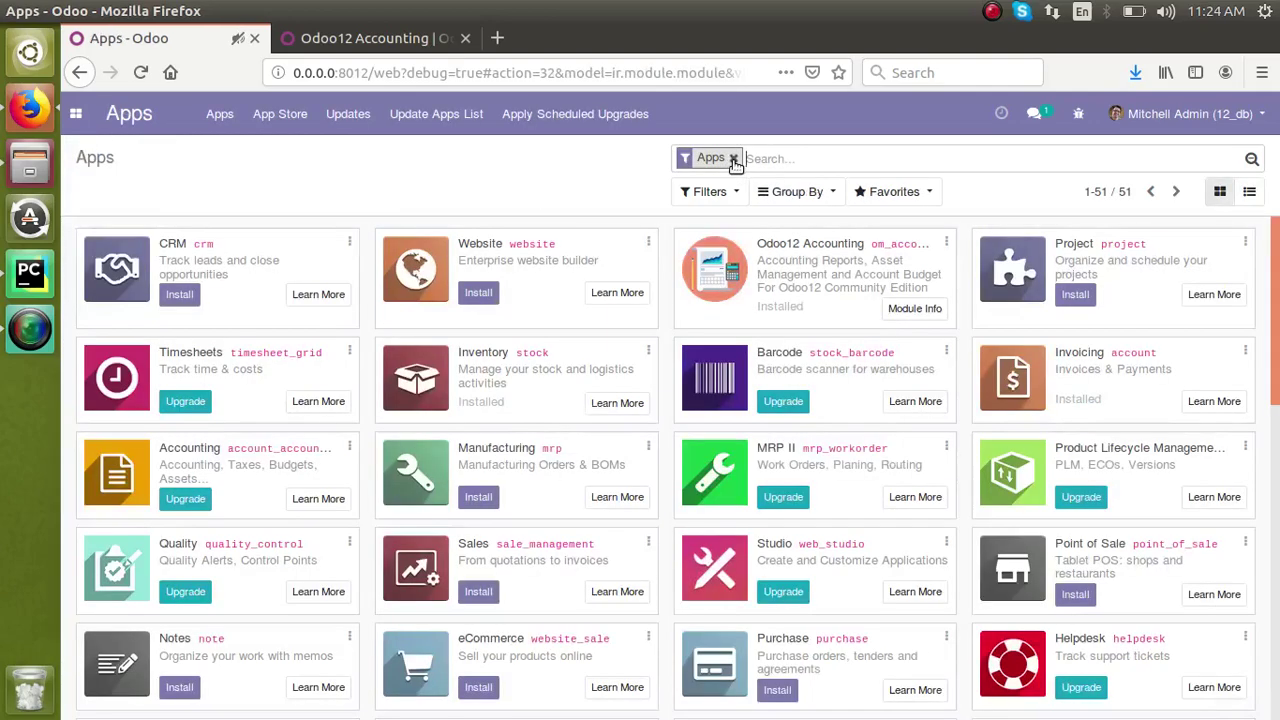
click(734, 160)
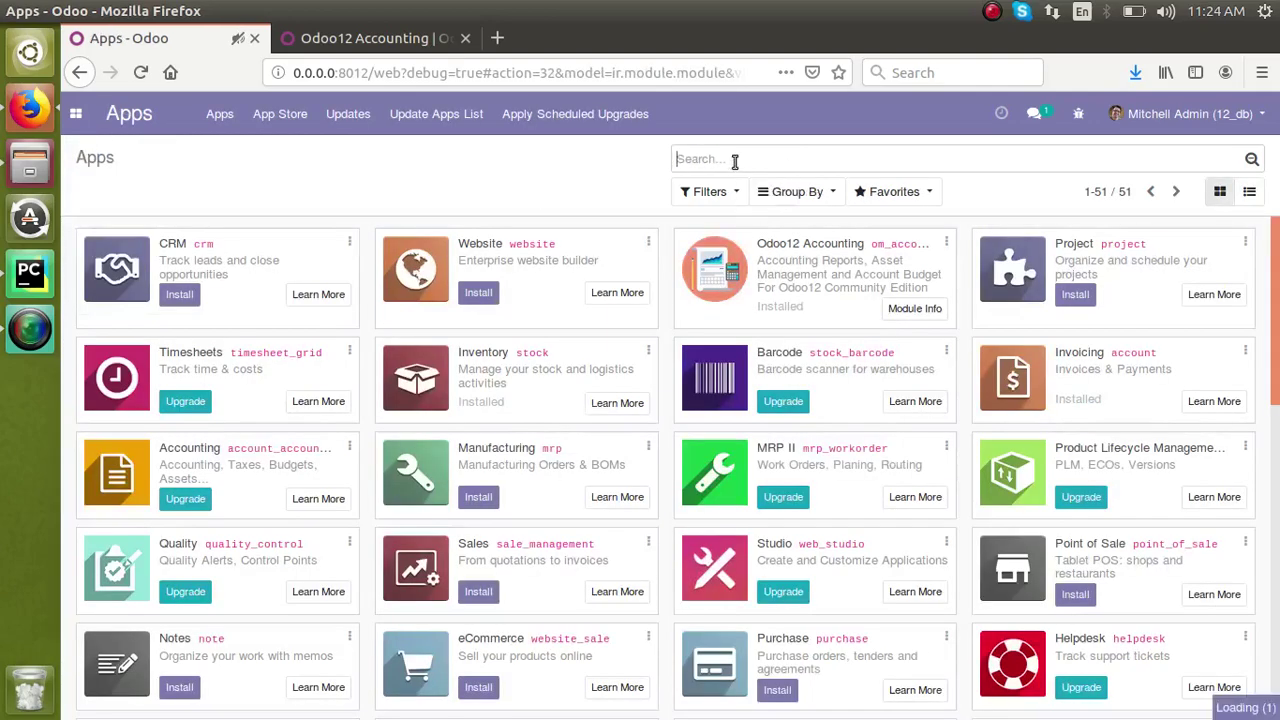
text(dash)
key(Return)
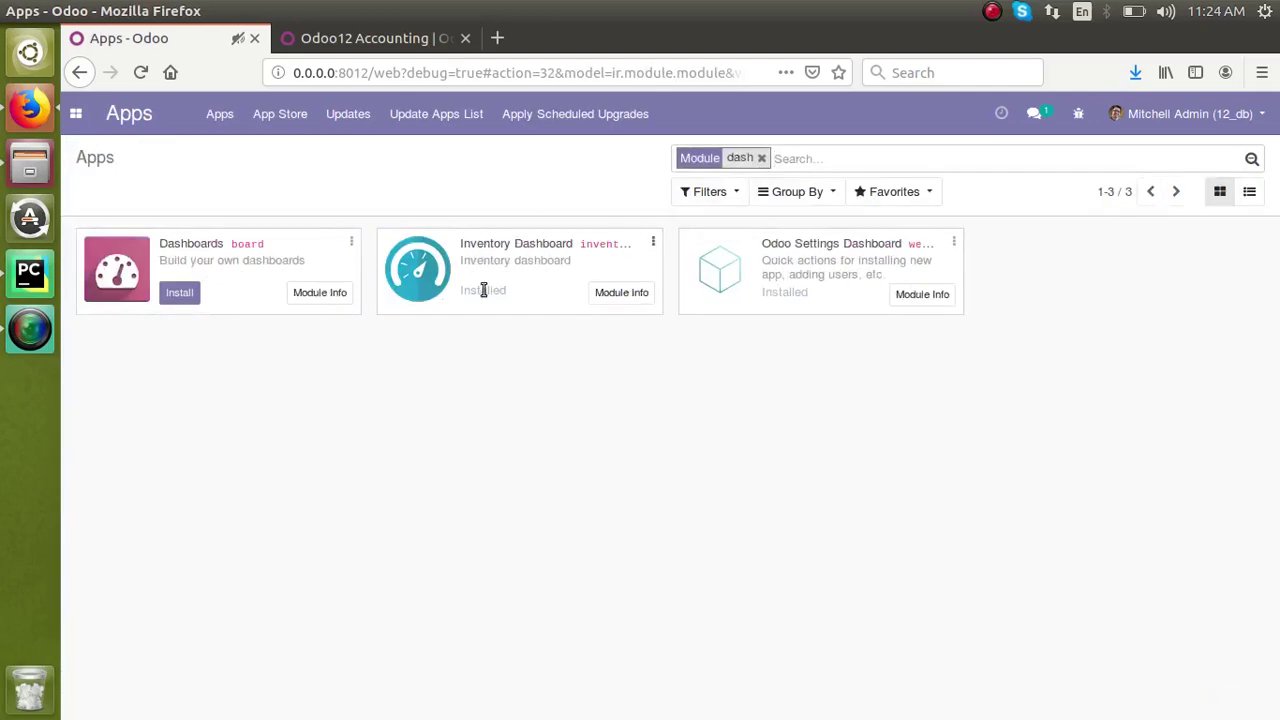
click(762, 160)
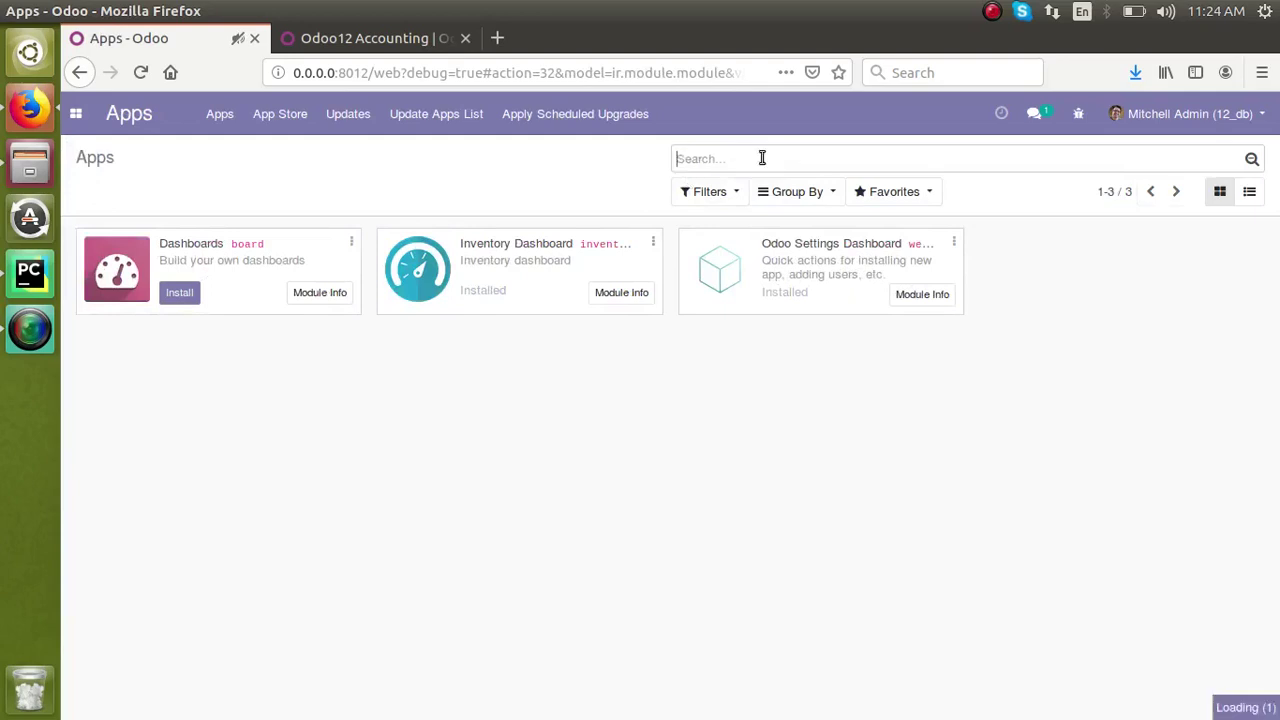
text(odoo1)
key(Return)
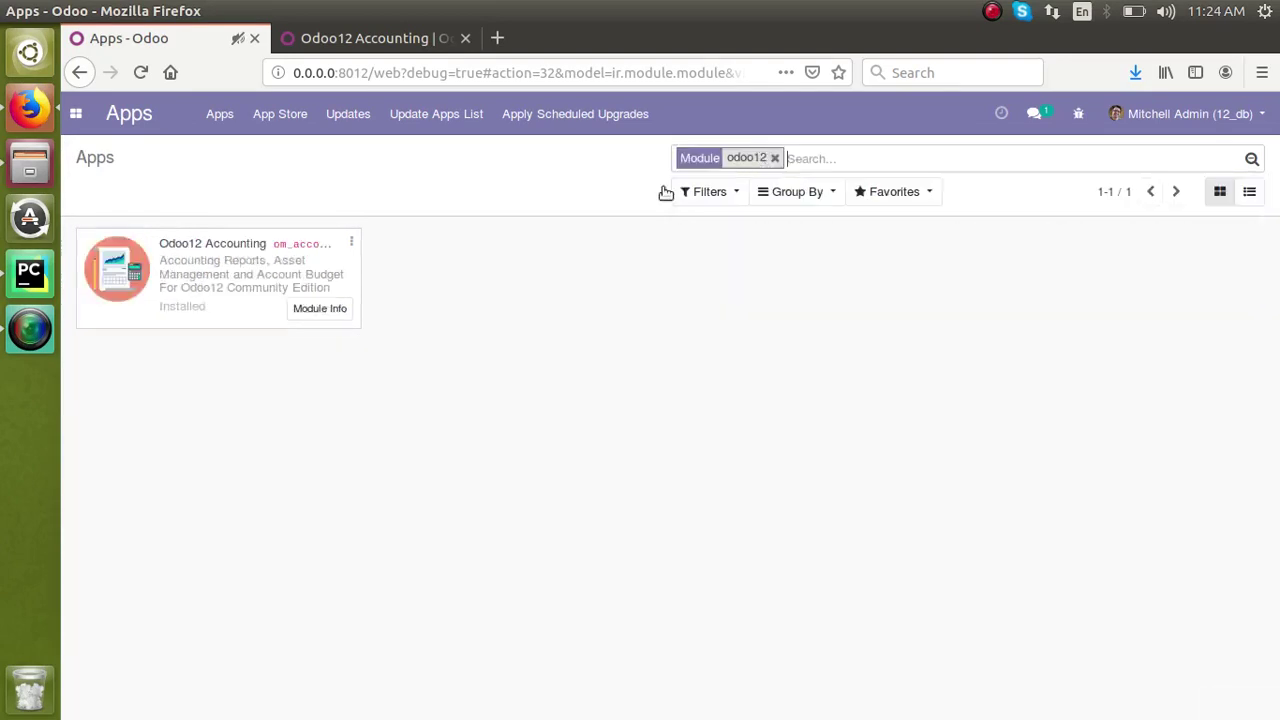